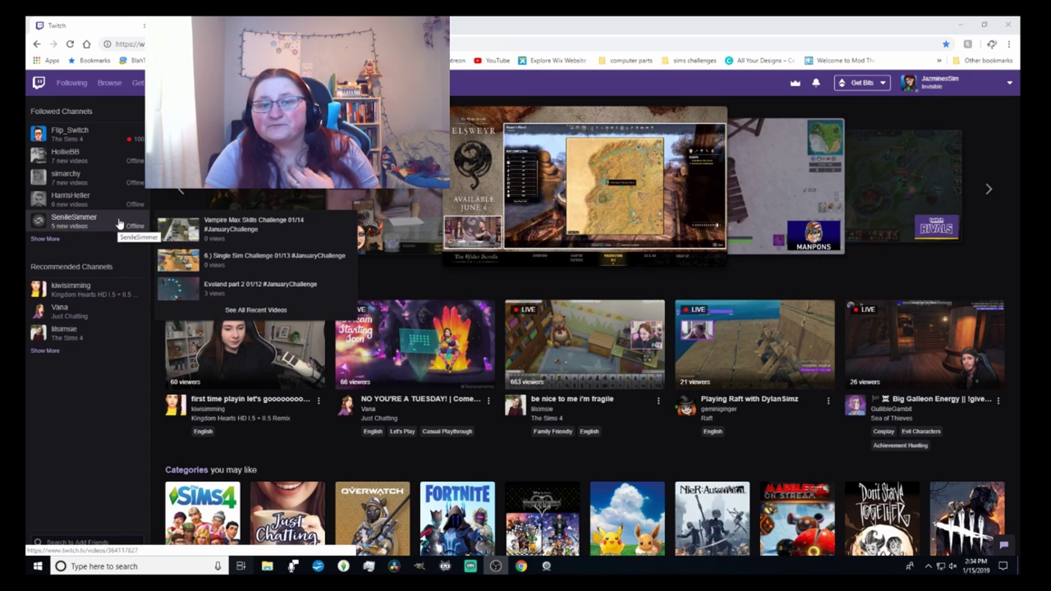
- Expand the followed channels list and look through it and the home page's recommended channels, categories and communities
{"action": "left_click", "coordinate": [41, 239]}
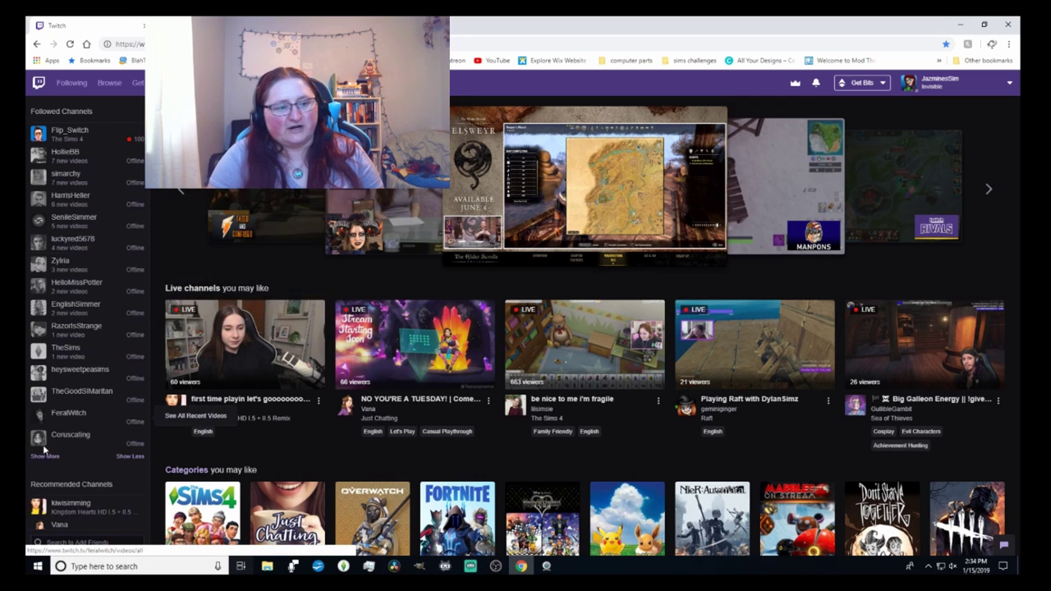
{"action": "scroll", "coordinate": [95, 454], "scroll_direction": "down", "scroll_amount": 1}
{"action": "scroll", "coordinate": [95, 453], "scroll_direction": "down", "scroll_amount": 1}
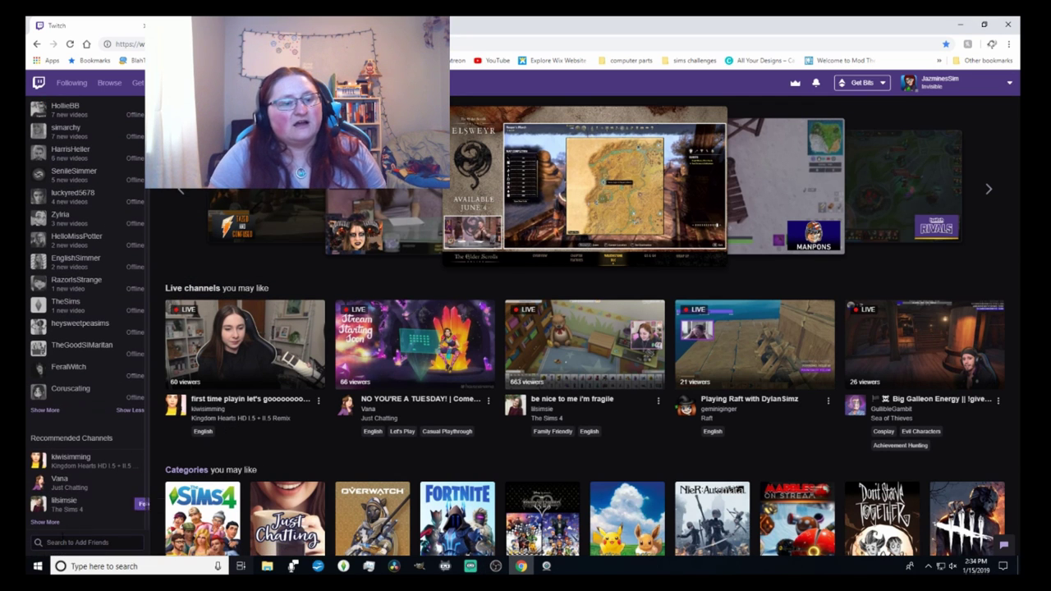
{"action": "scroll", "coordinate": [123, 287], "scroll_direction": "up", "scroll_amount": 1}
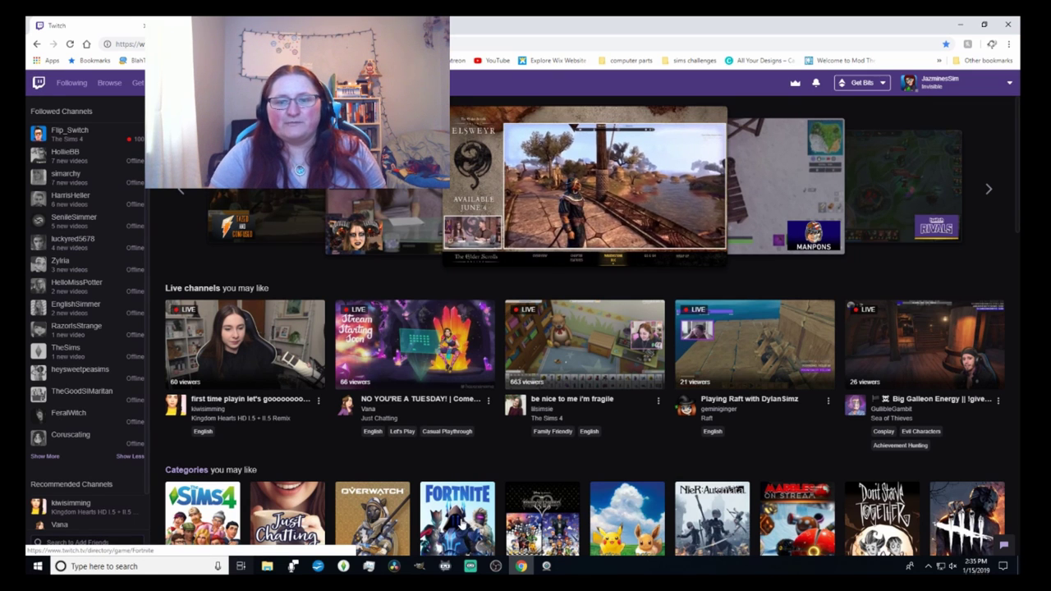
{"action": "scroll", "coordinate": [179, 330], "scroll_direction": "down", "scroll_amount": 4}
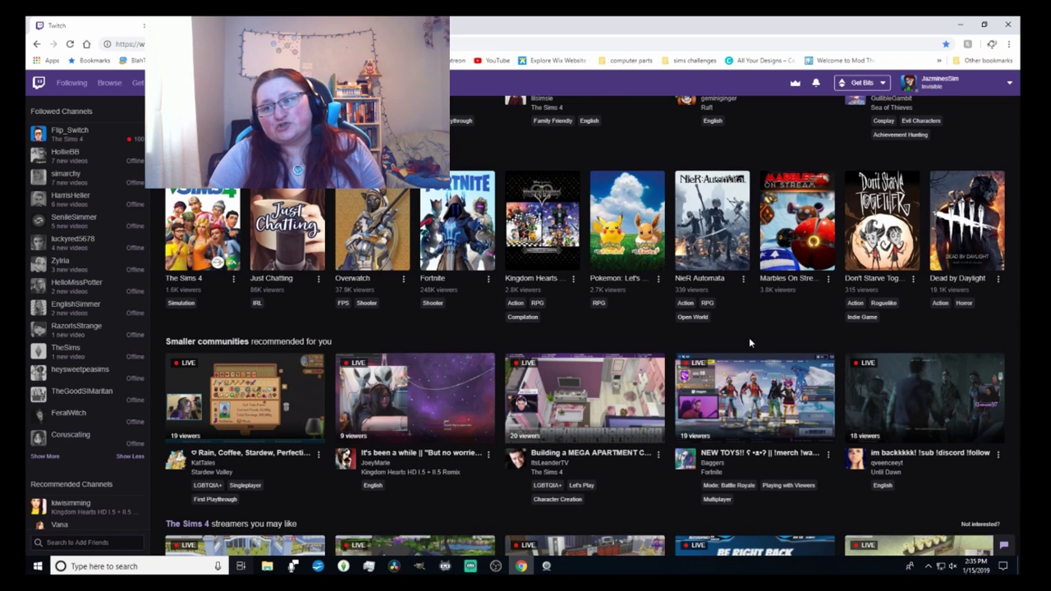
{"action": "scroll", "coordinate": [1000, 93], "scroll_direction": "up", "scroll_amount": 4}
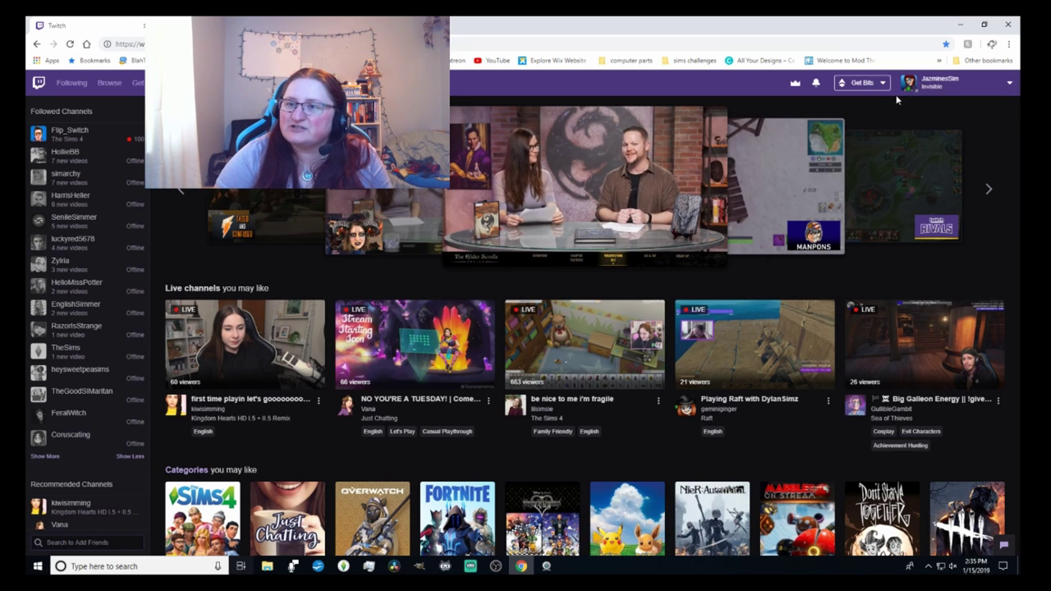
- Turn Dark Mode off and back on in the account options
{"action": "left_click", "coordinate": [936, 84]}
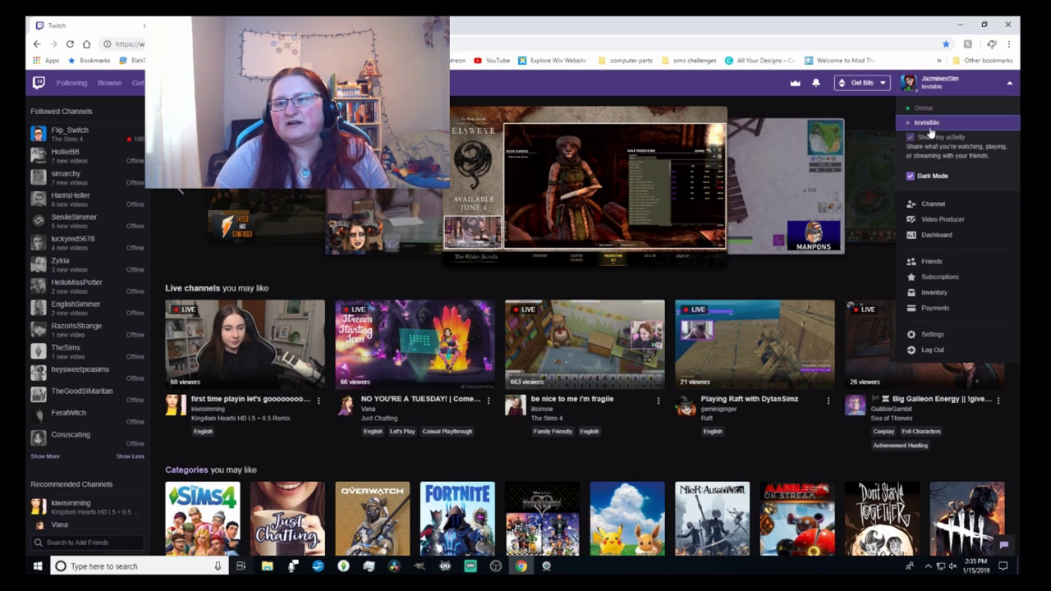
{"action": "left_click", "coordinate": [909, 177]}
{"action": "left_click", "coordinate": [909, 178]}
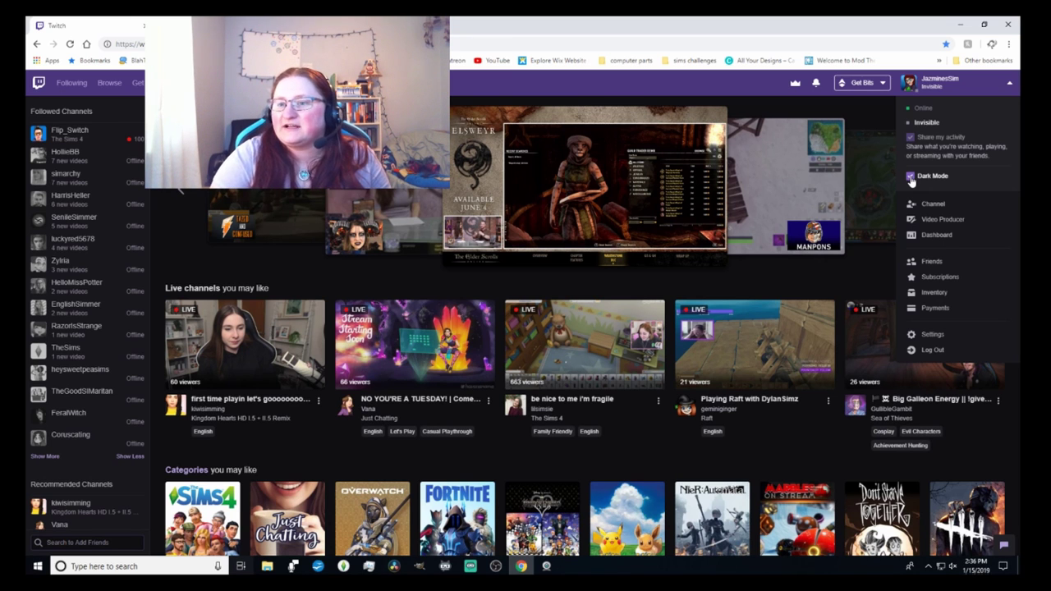
- Visit your own channel page and open the followed channel that is live with The Sims 4
{"action": "left_click", "coordinate": [933, 204]}
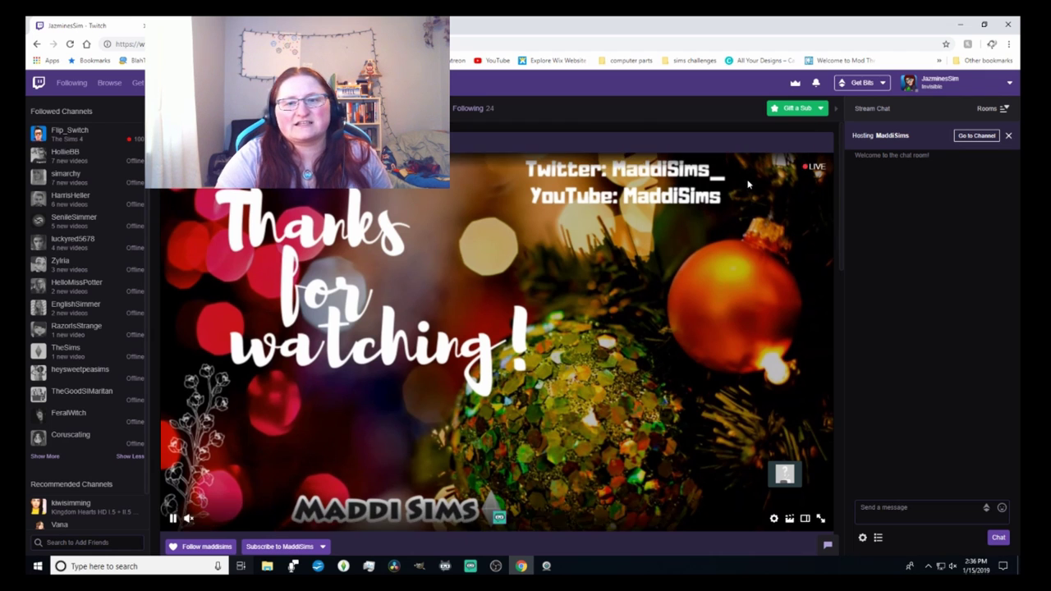
{"action": "left_click", "coordinate": [82, 145]}
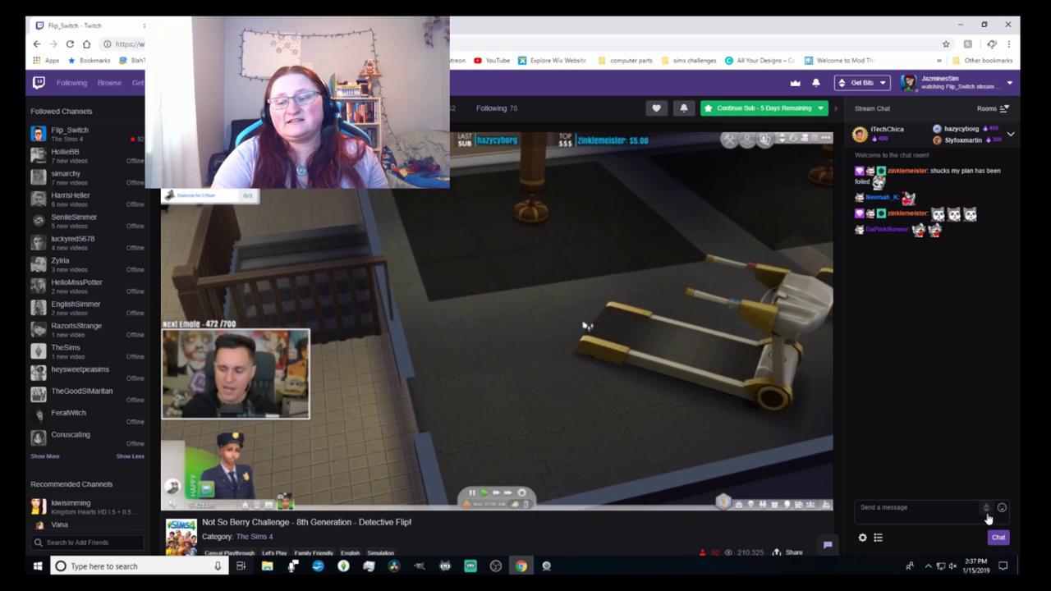
- Open the Bits cheering options in the stream chat, view one Cheermote's tiers, and close them
{"action": "left_click", "coordinate": [986, 509]}
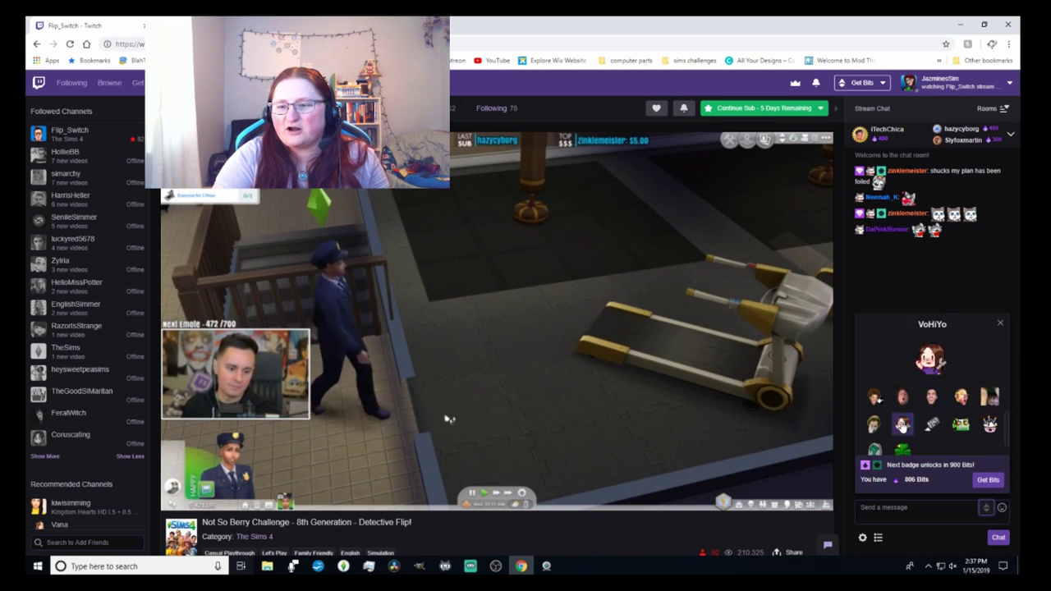
{"action": "left_click", "coordinate": [874, 402]}
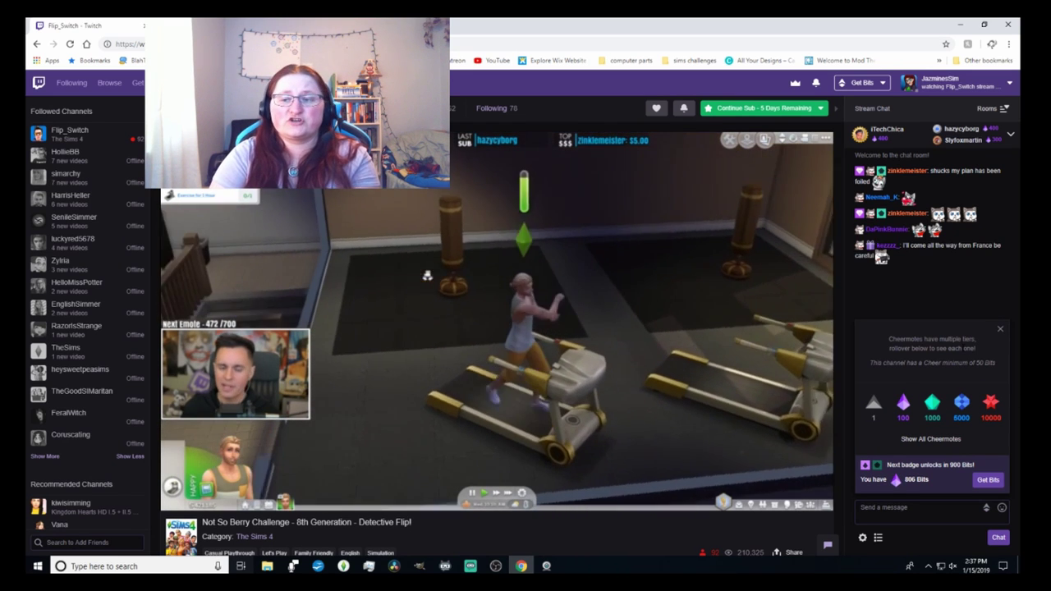
{"action": "left_click", "coordinate": [999, 331]}
- View the chat's message field and display settings, and look at the streamer's information panels below the video
{"action": "left_click", "coordinate": [920, 507]}
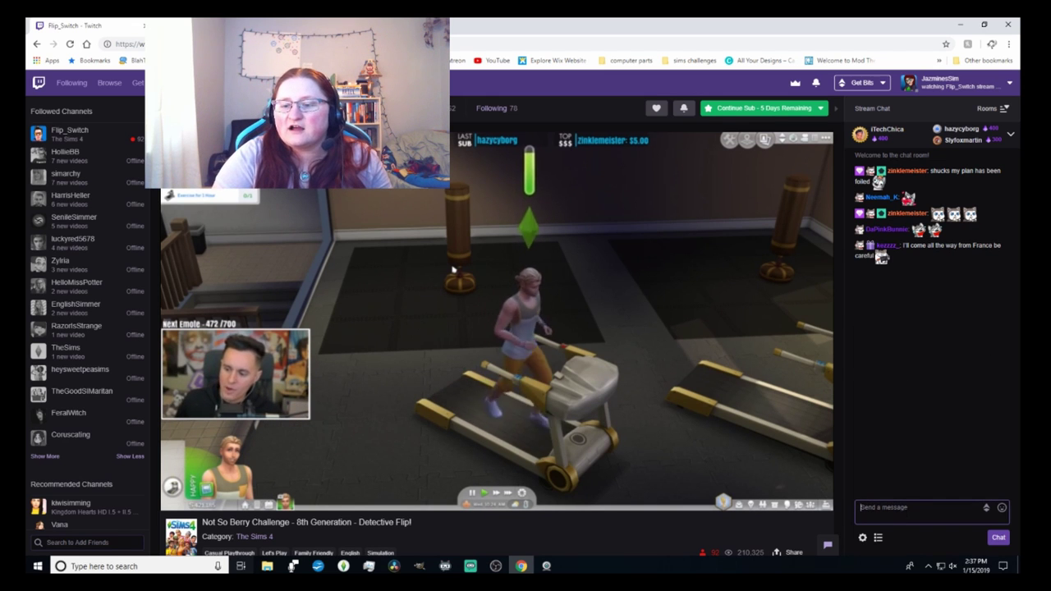
{"action": "left_click", "coordinate": [862, 538]}
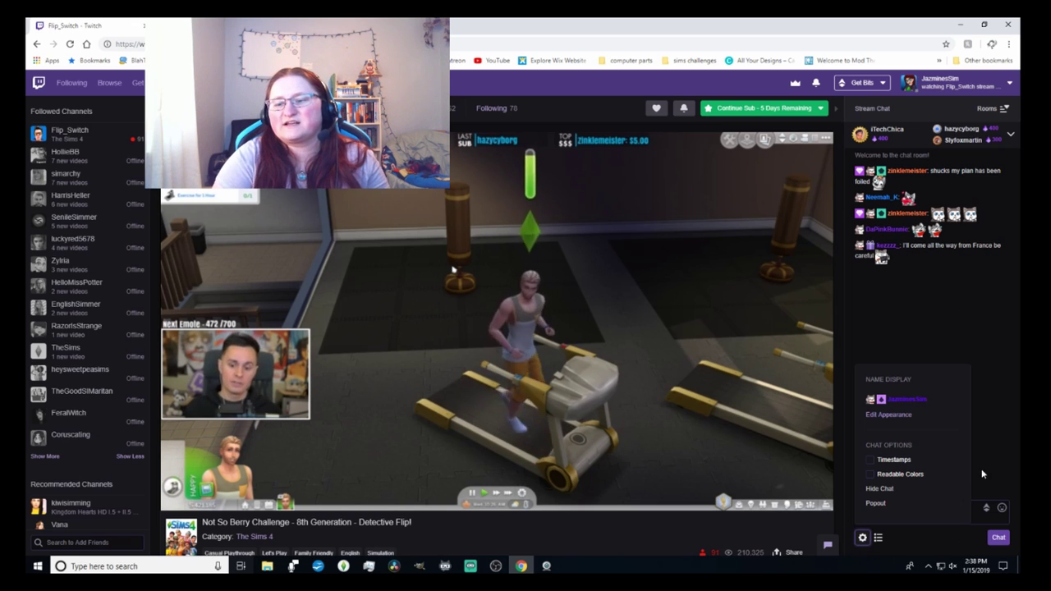
{"action": "scroll", "coordinate": [333, 223], "scroll_direction": "down", "scroll_amount": 5}
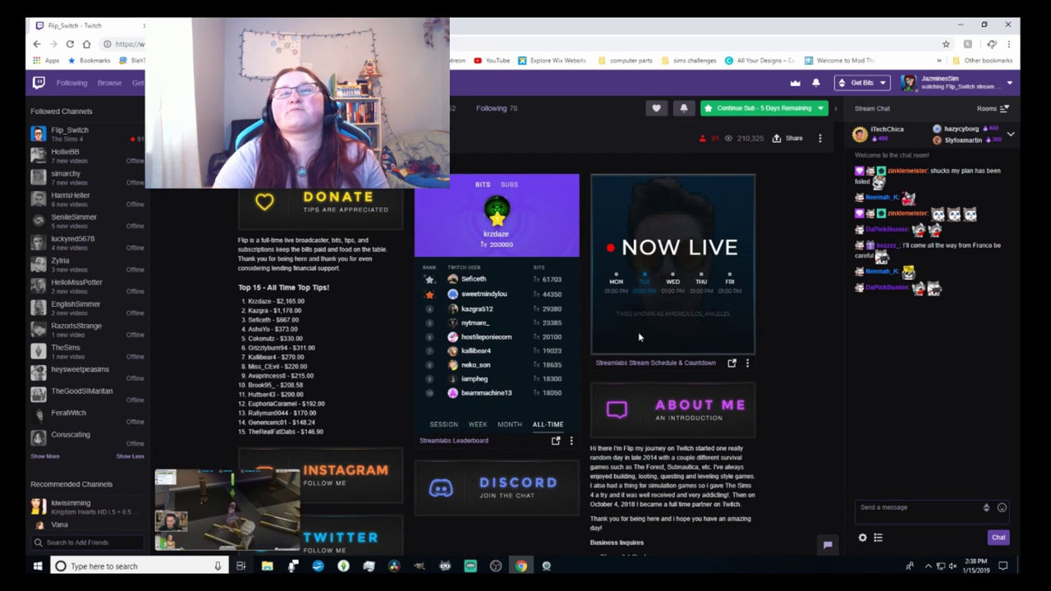
- Return to your own channel page and look through its information panels, from About me to Socials and the leaderboard
{"action": "left_click", "coordinate": [942, 89]}
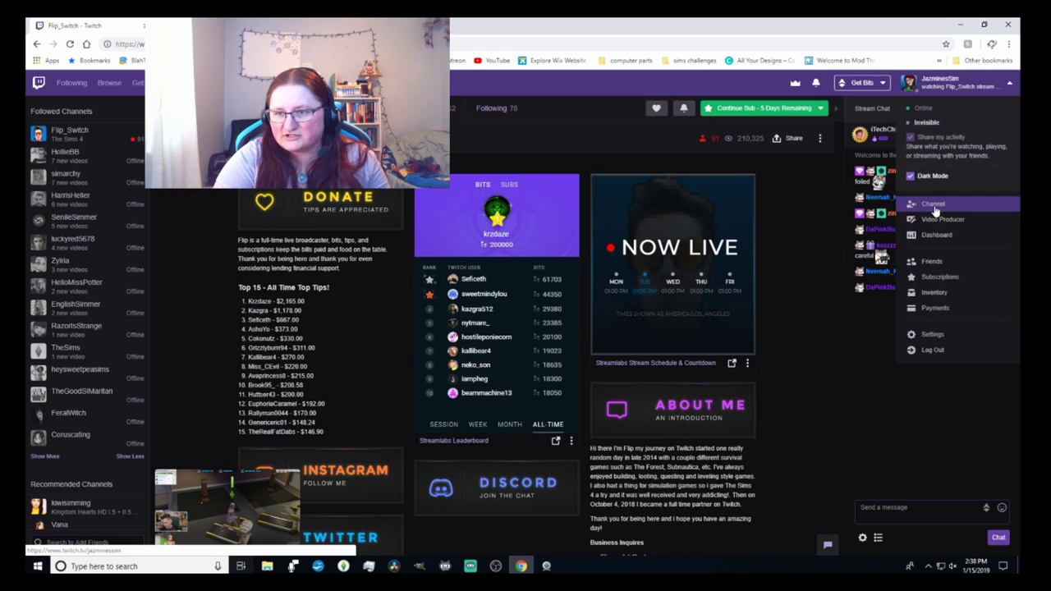
{"action": "left_click", "coordinate": [933, 206]}
{"action": "scroll", "coordinate": [285, 317], "scroll_direction": "down", "scroll_amount": 1}
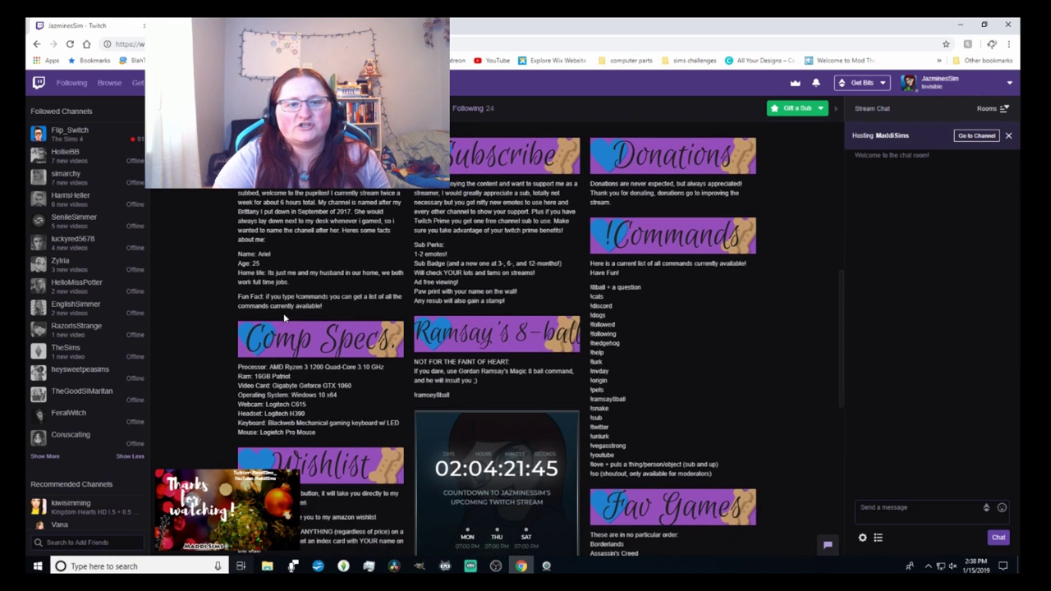
{"action": "scroll", "coordinate": [664, 361], "scroll_direction": "up", "scroll_amount": 2}
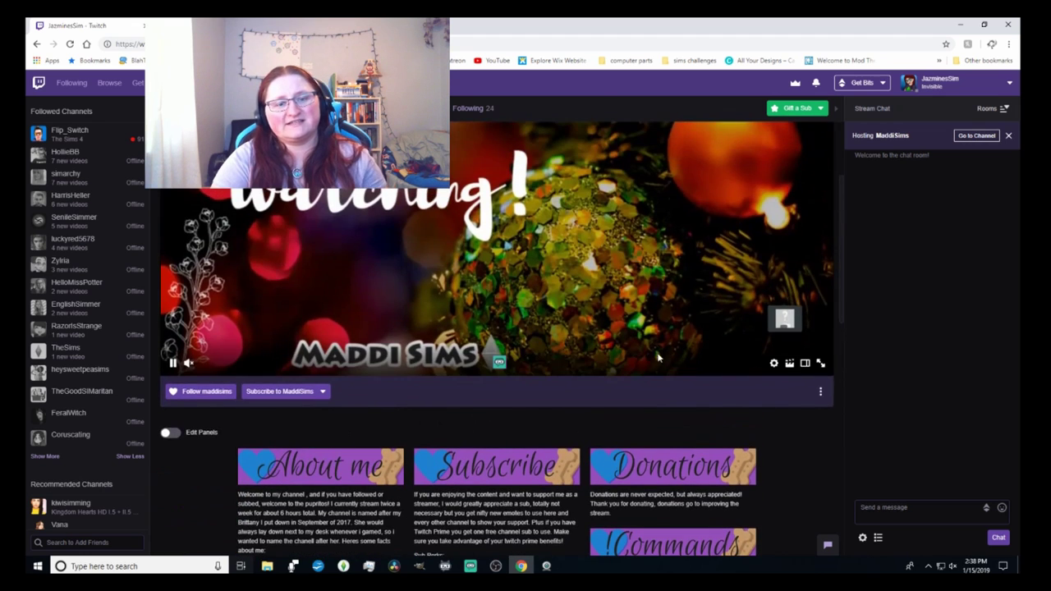
{"action": "scroll", "coordinate": [665, 355], "scroll_direction": "down", "scroll_amount": 2}
{"action": "scroll", "coordinate": [754, 178], "scroll_direction": "down", "scroll_amount": 4}
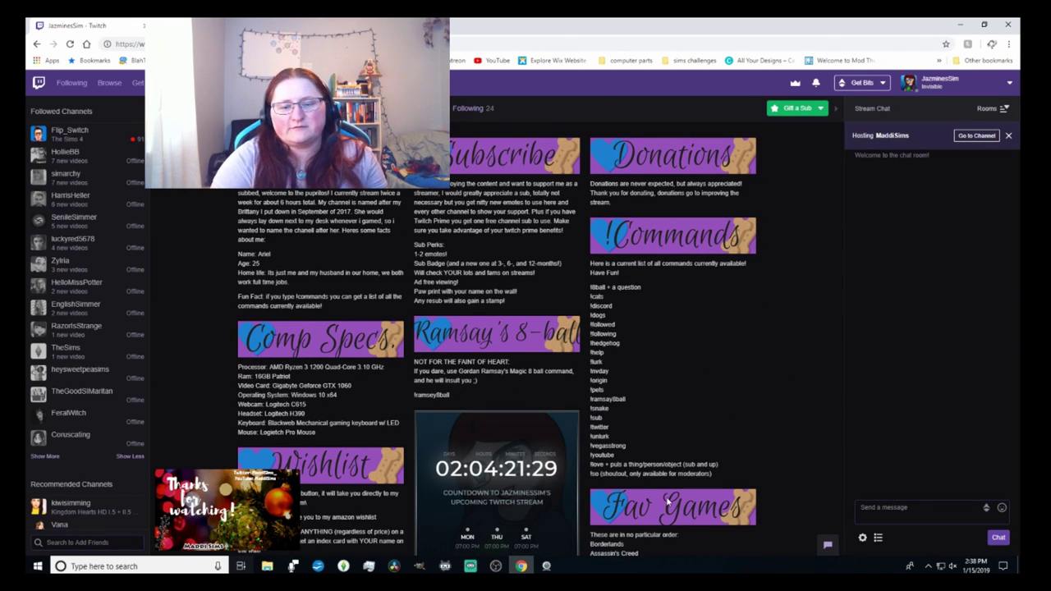
{"action": "scroll", "coordinate": [666, 500], "scroll_direction": "down", "scroll_amount": 7}
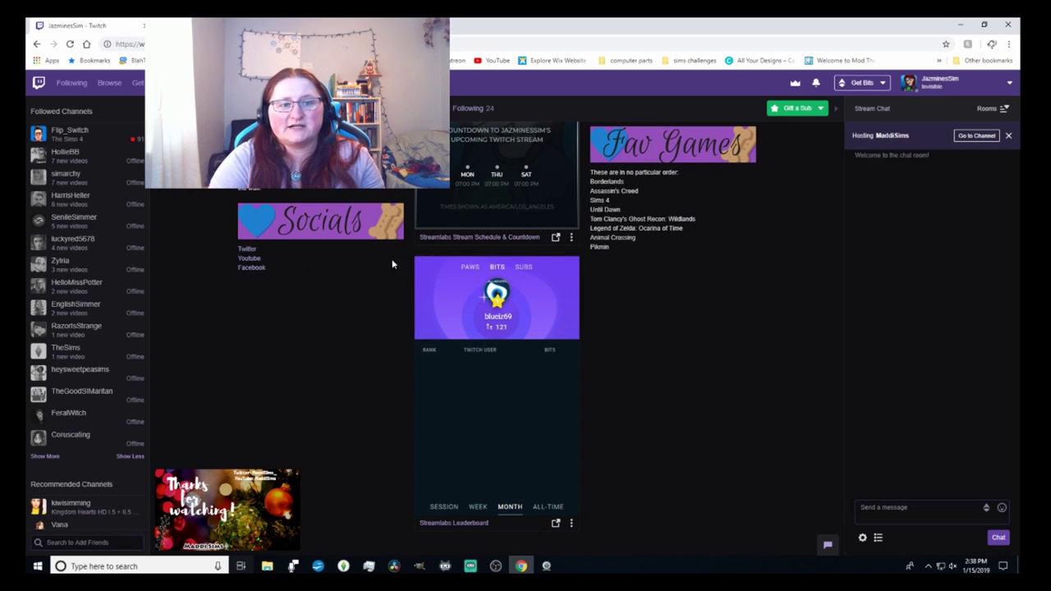
{"action": "scroll", "coordinate": [400, 282], "scroll_direction": "up", "scroll_amount": 15}
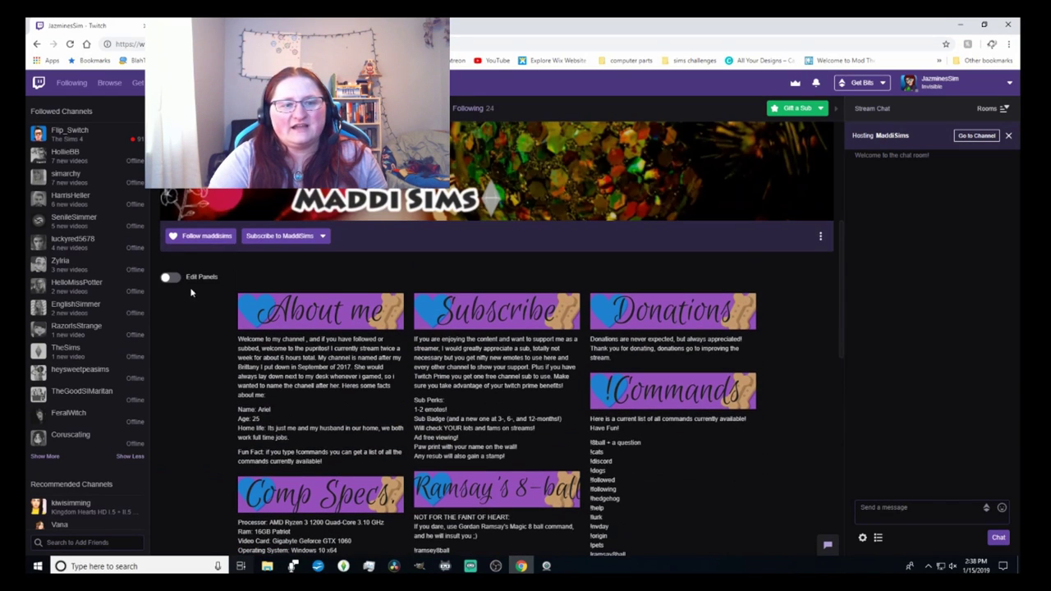
- Enable Edit Panels on the channel page, review the editable panel fields and extensions, and disable it again
{"action": "left_click", "coordinate": [169, 278]}
{"action": "scroll", "coordinate": [474, 362], "scroll_direction": "down", "scroll_amount": 3}
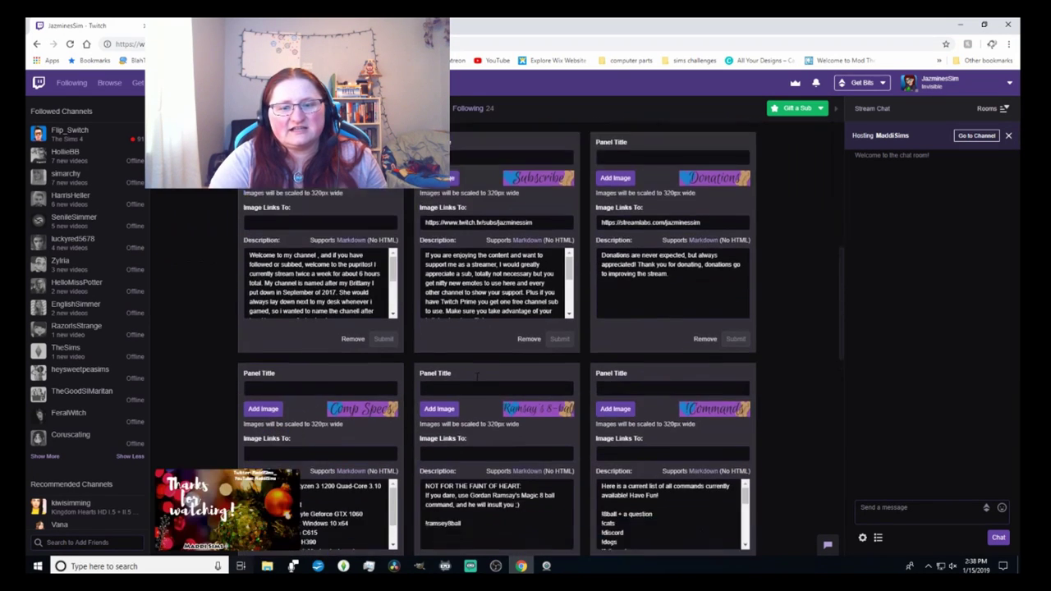
{"action": "scroll", "coordinate": [215, 380], "scroll_direction": "down", "scroll_amount": 3}
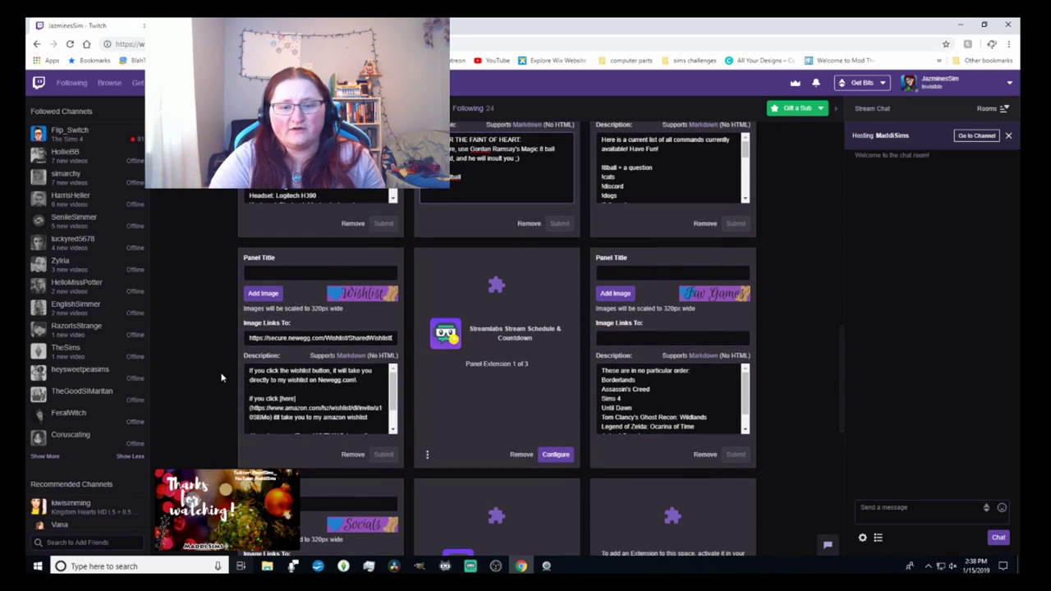
{"action": "scroll", "coordinate": [221, 378], "scroll_direction": "up", "scroll_amount": 8}
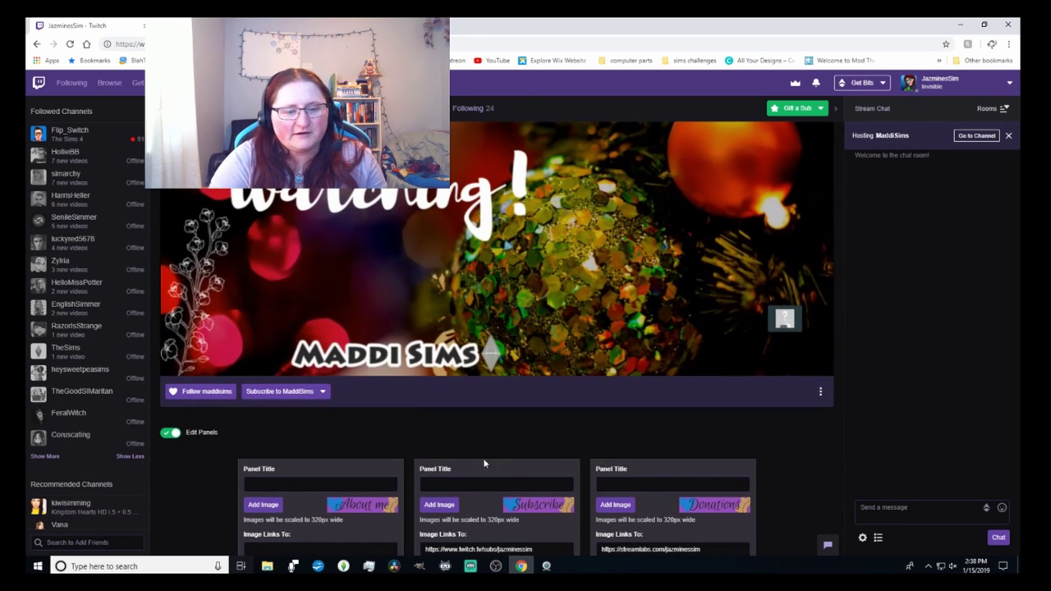
{"action": "left_click", "coordinate": [169, 435]}
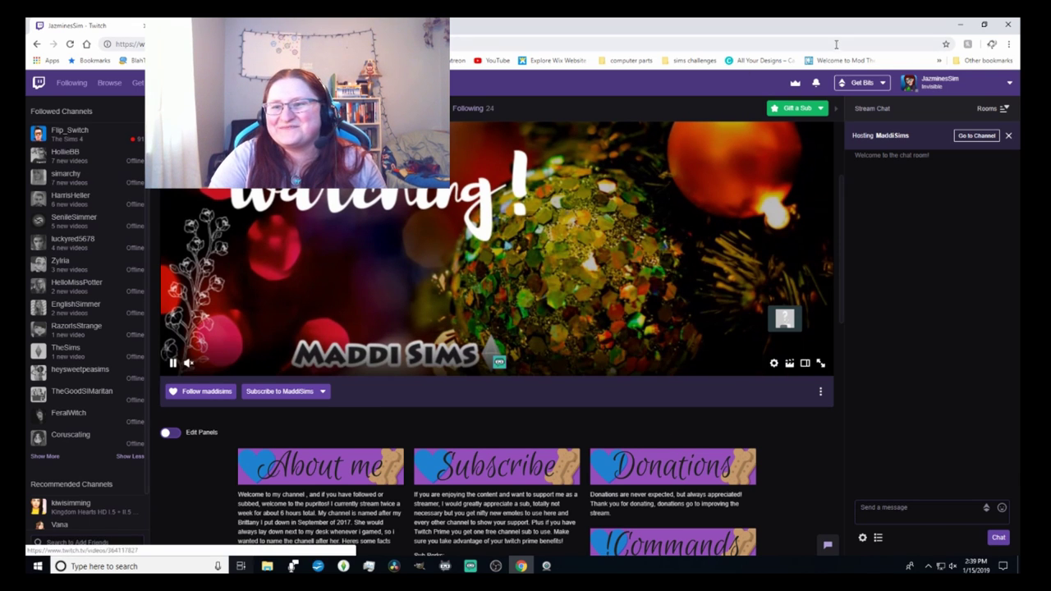
- Open the Video Producer and look through the list of past broadcasts and highlights
{"action": "left_click", "coordinate": [932, 87]}
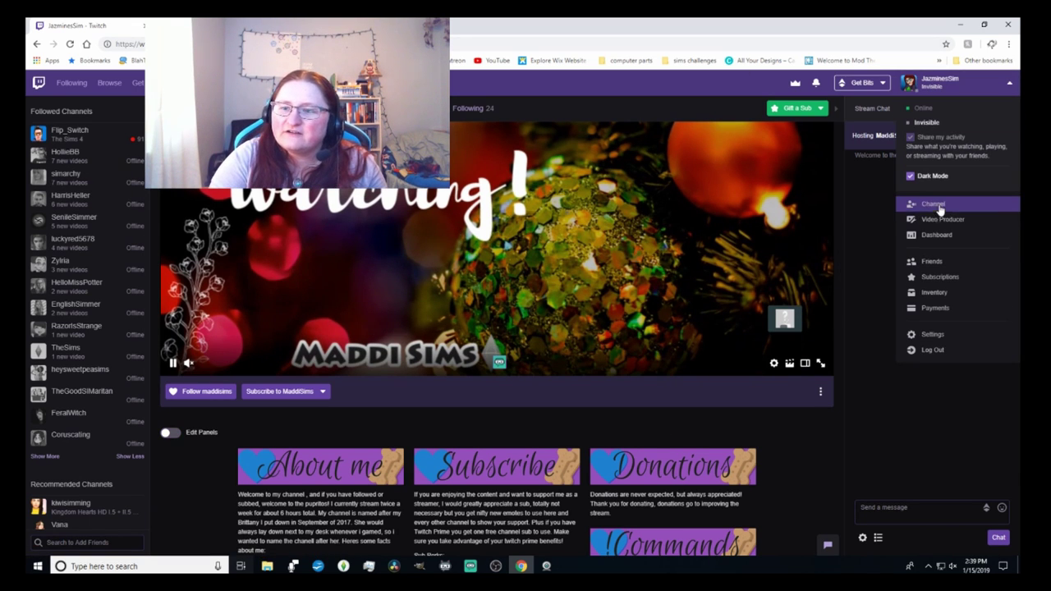
{"action": "left_click", "coordinate": [940, 229]}
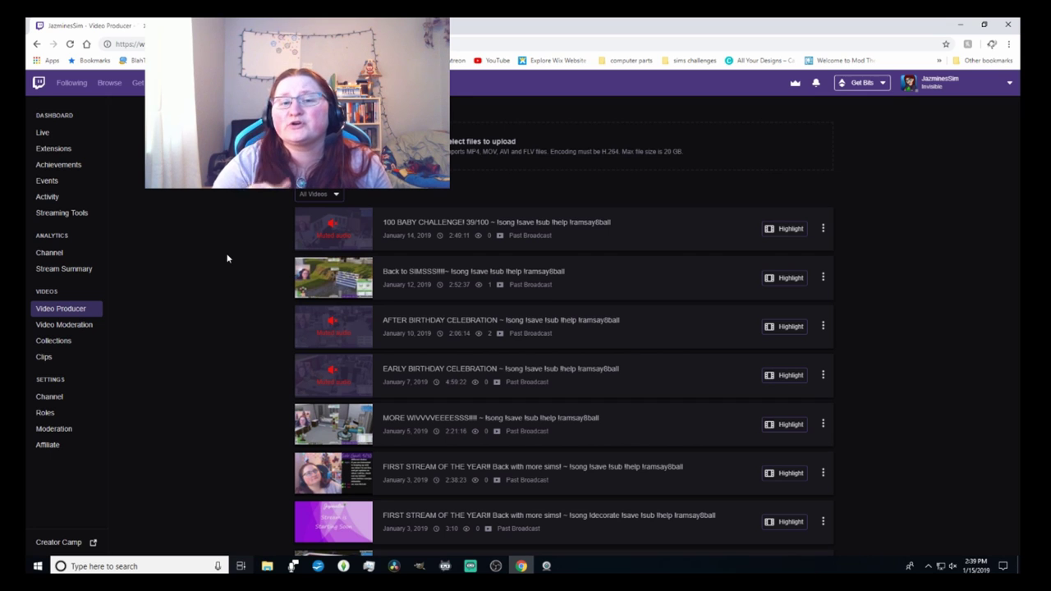
{"action": "scroll", "coordinate": [227, 259], "scroll_direction": "down", "scroll_amount": 1}
{"action": "scroll", "coordinate": [227, 258], "scroll_direction": "down", "scroll_amount": 15}
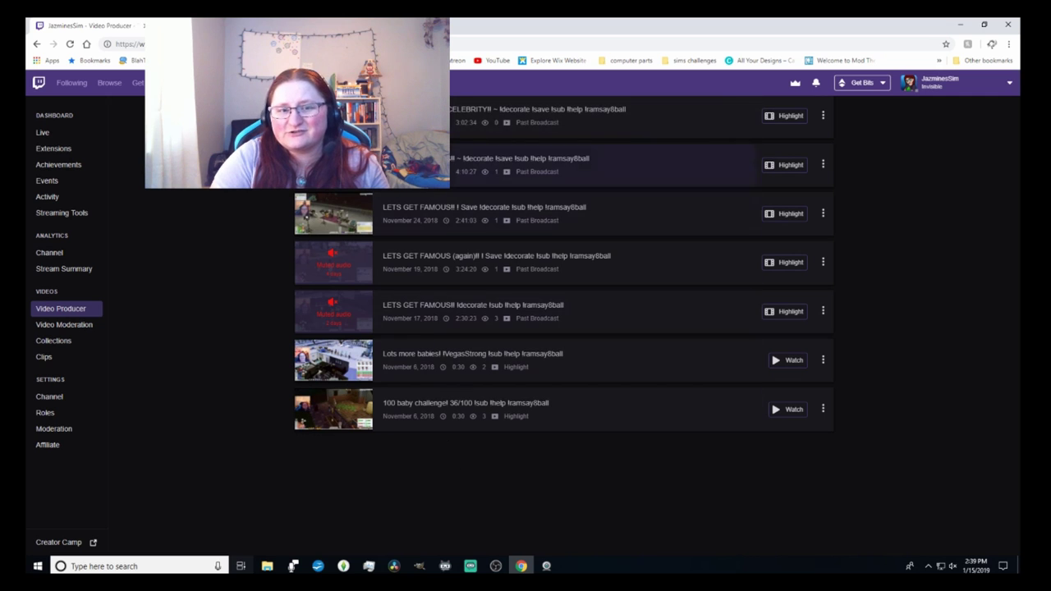
{"action": "scroll", "coordinate": [915, 453], "scroll_direction": "up", "scroll_amount": 15}
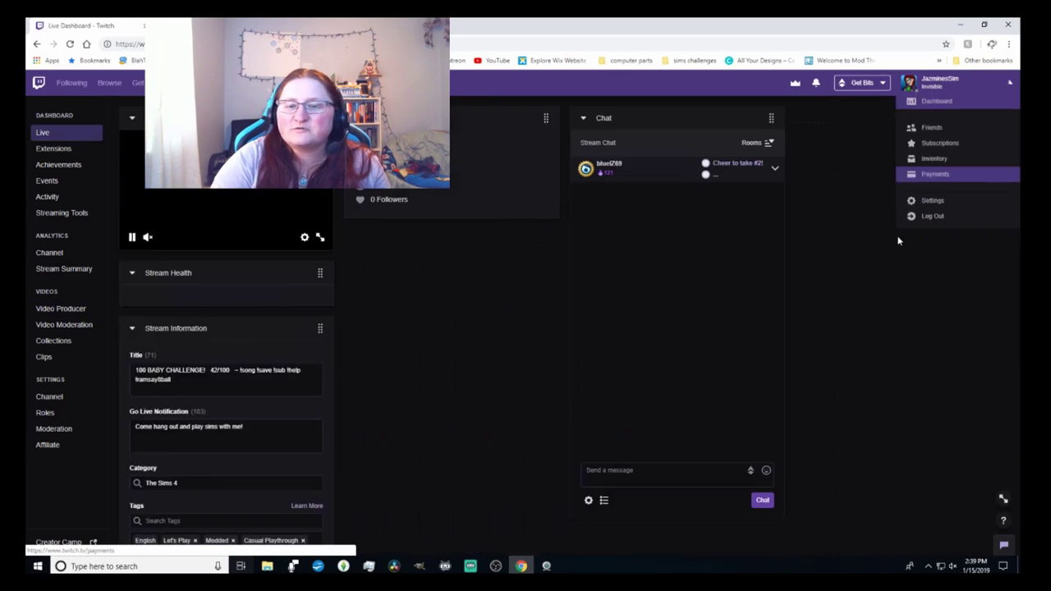
- View the Live dashboard and open the account's friends list
{"action": "left_click", "coordinate": [898, 240]}
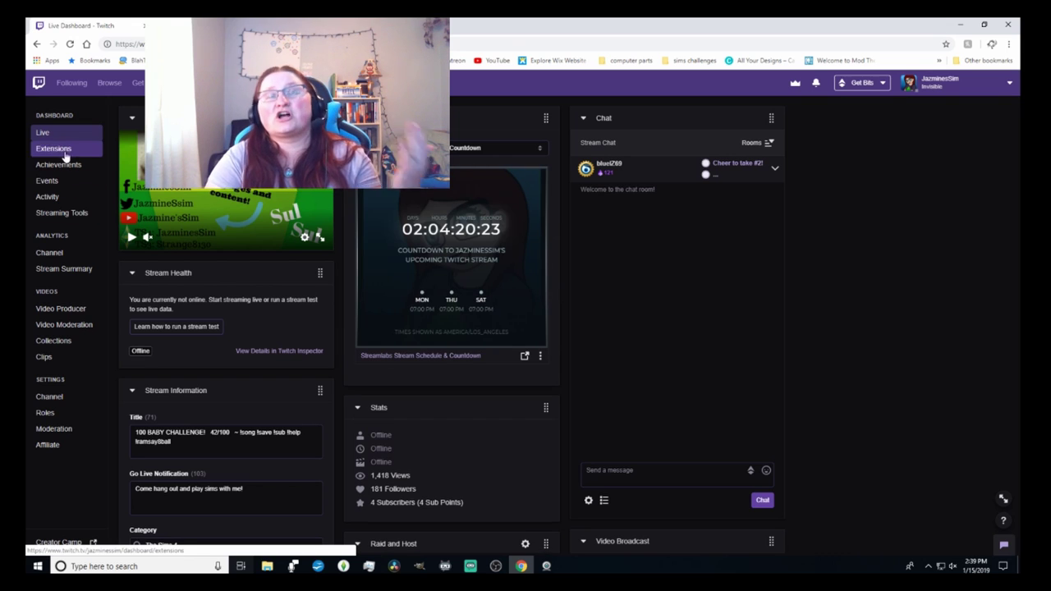
{"action": "left_click", "coordinate": [936, 82]}
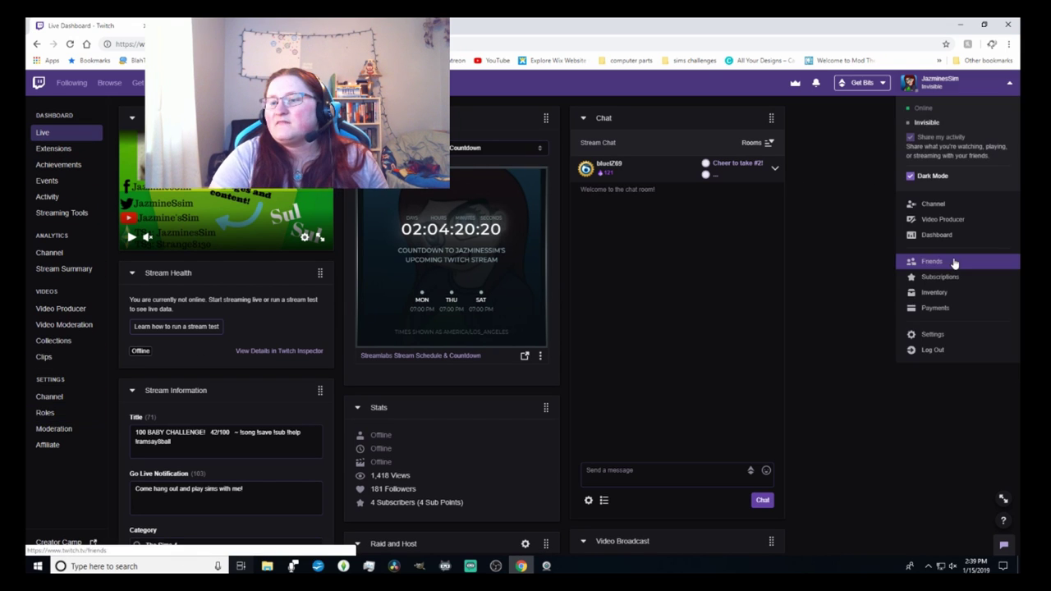
{"action": "left_click", "coordinate": [952, 263]}
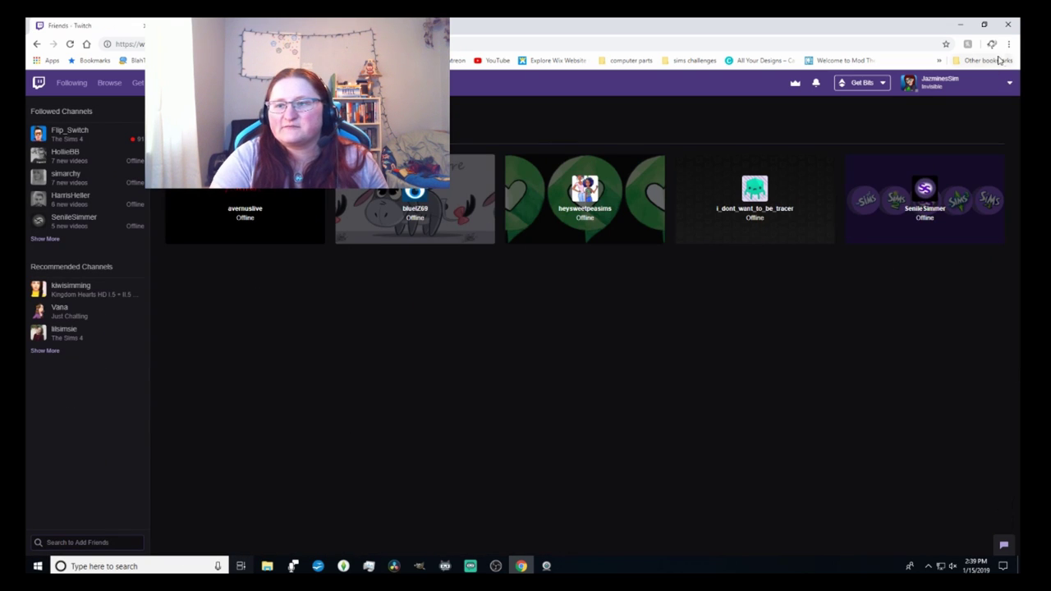
- Open the account's Subscriptions page to review the subscribed channels, and open the Inventory page
{"action": "left_click", "coordinate": [985, 83]}
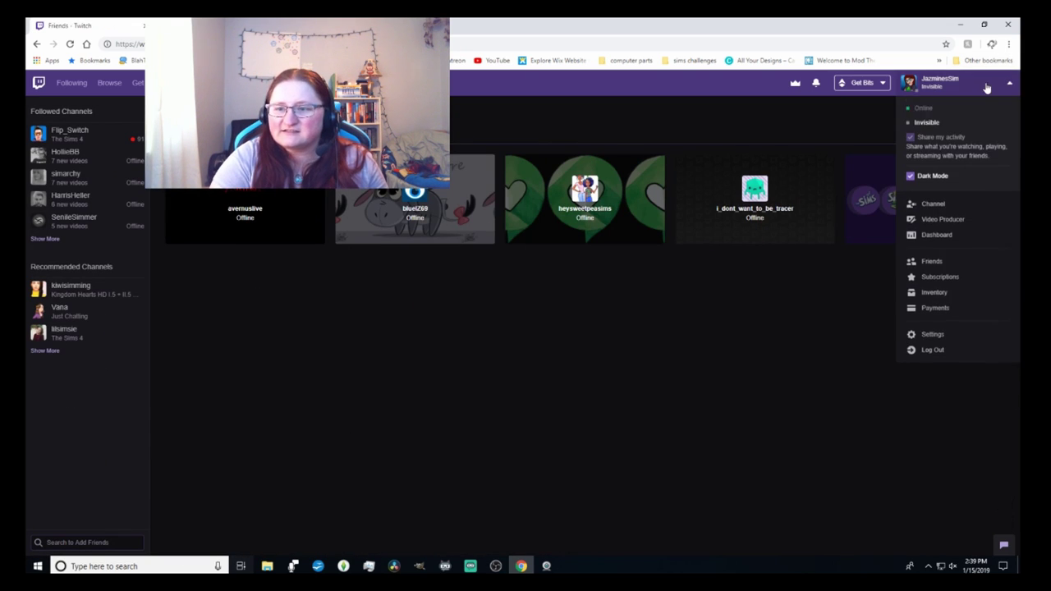
{"action": "left_click", "coordinate": [940, 277]}
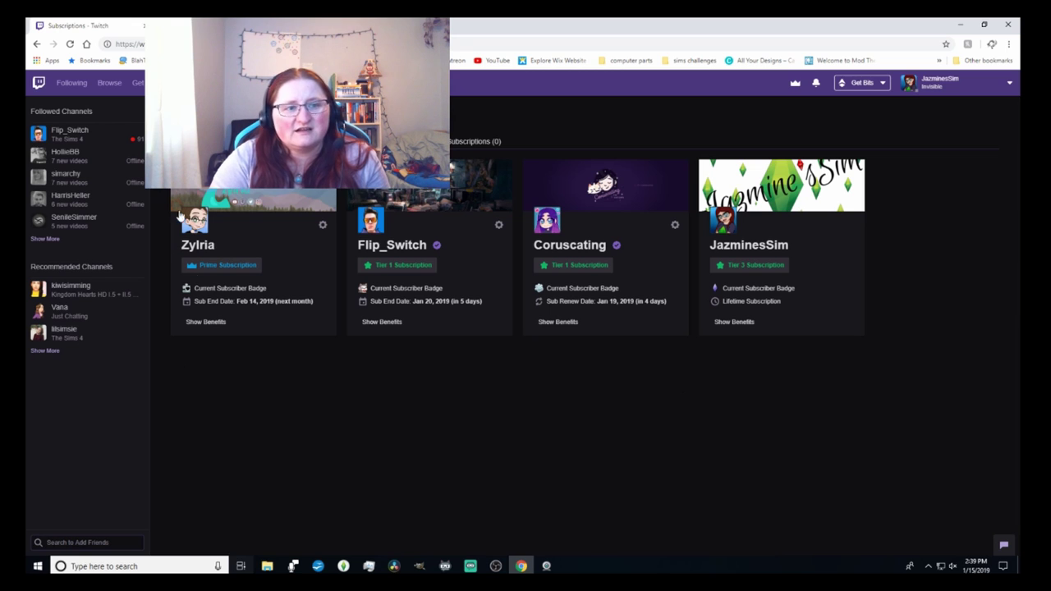
{"action": "left_click", "coordinate": [1008, 83]}
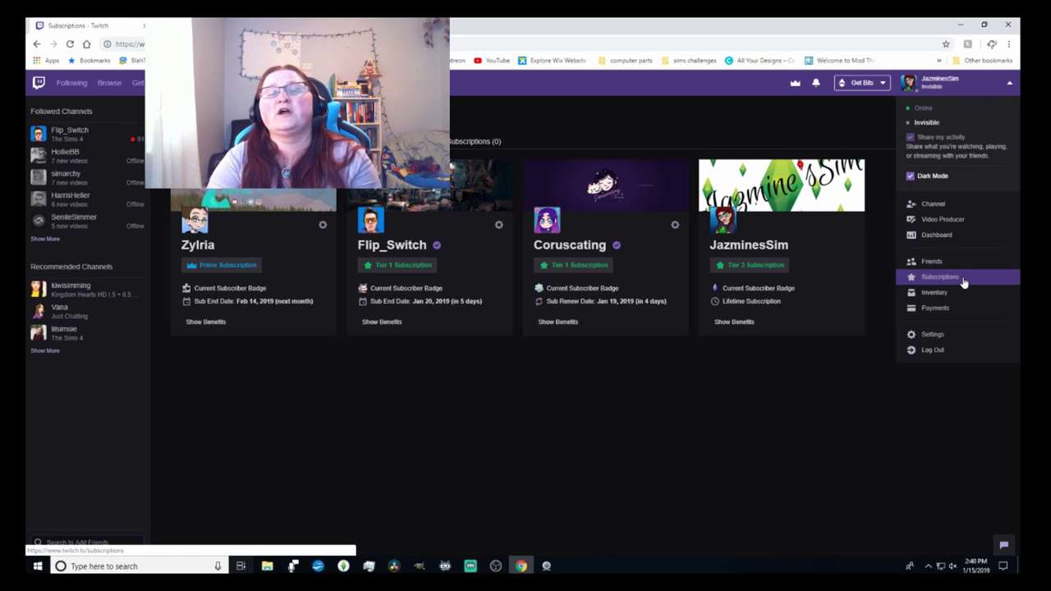
{"action": "left_click", "coordinate": [948, 293]}
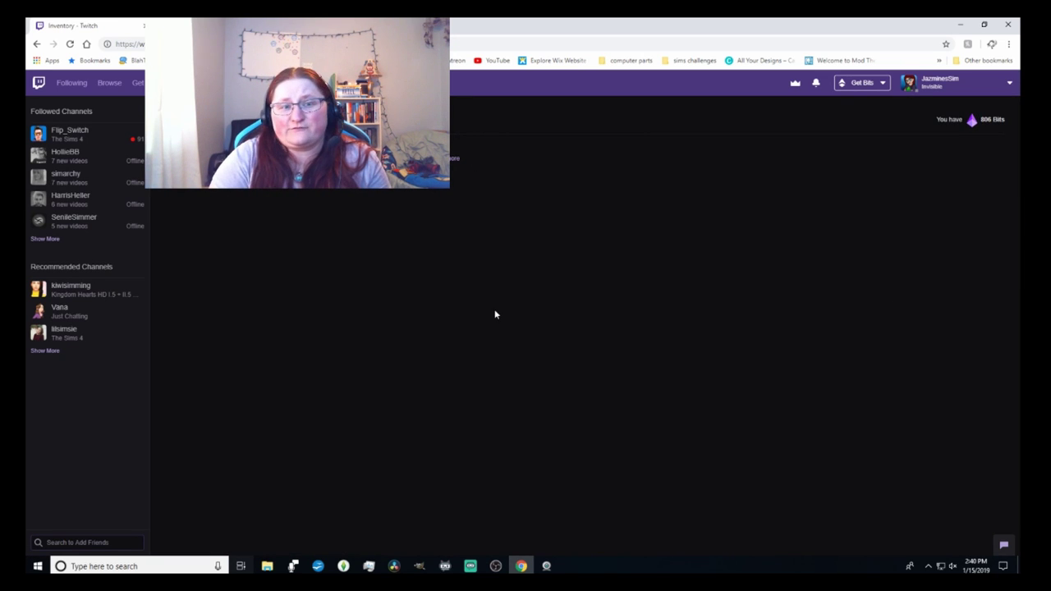
- Open the account's Payments page to review the payment methods and renewing subscriptions, and open the account settings
{"action": "left_click", "coordinate": [938, 82]}
{"action": "left_click", "coordinate": [949, 277]}
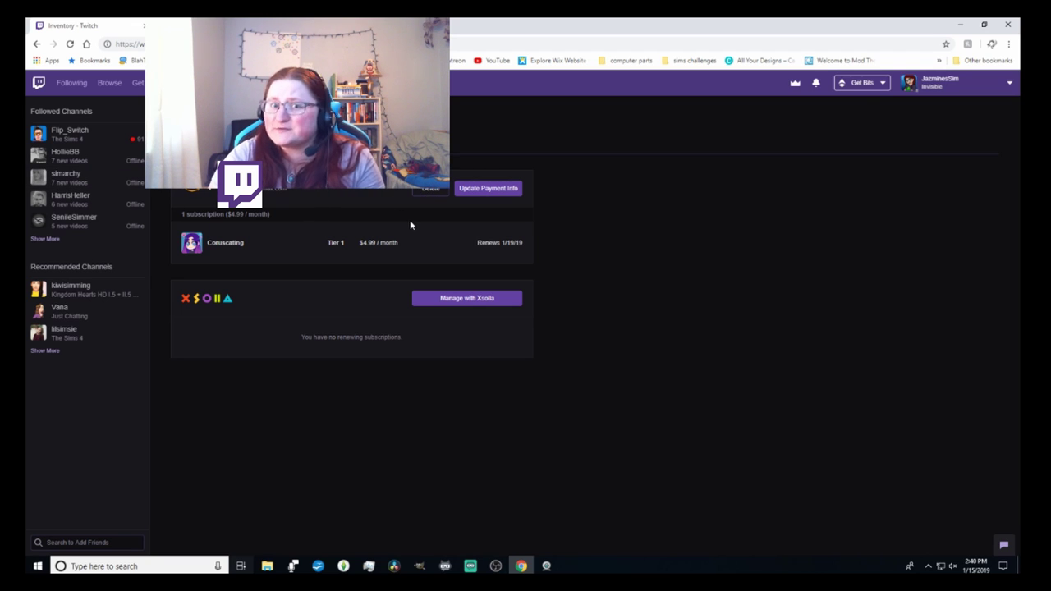
{"action": "left_click", "coordinate": [967, 85]}
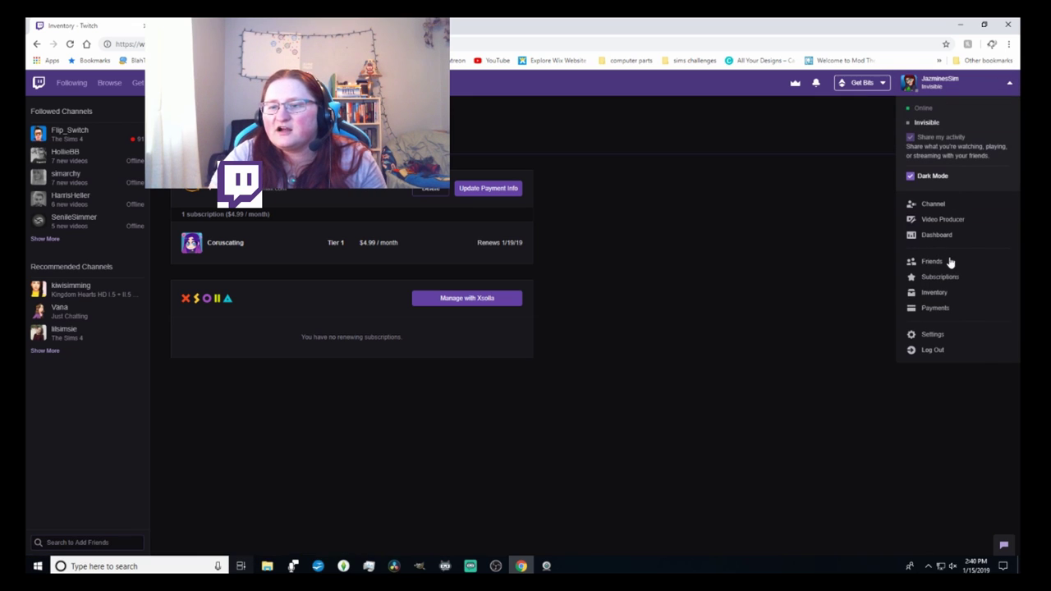
{"action": "left_click", "coordinate": [938, 335]}
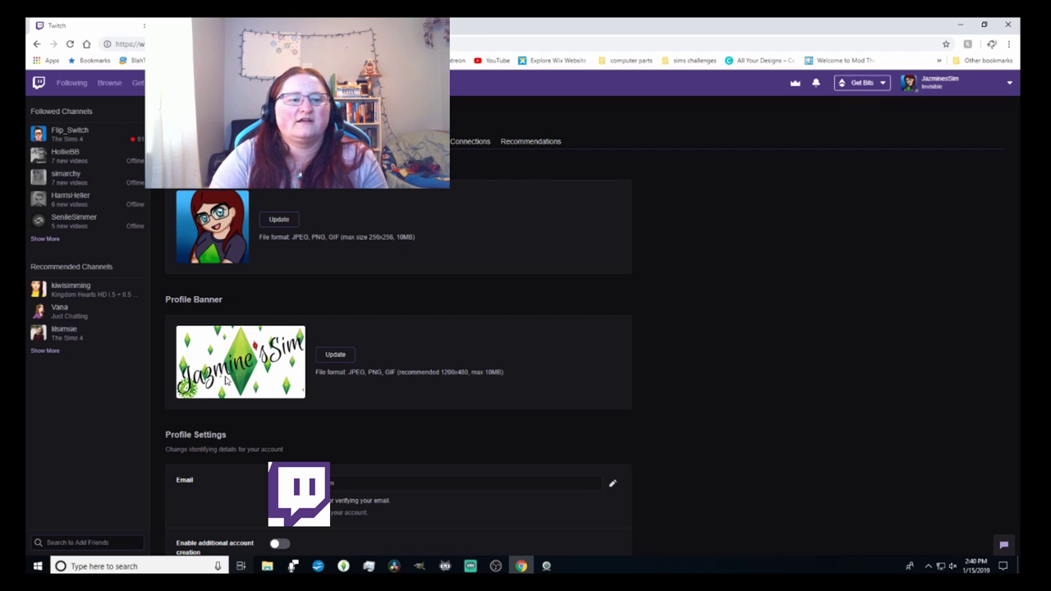
- Review the profile settings, including the username, display name and full Bio text, down to the account disabling section
{"action": "scroll", "coordinate": [440, 375], "scroll_direction": "down", "scroll_amount": 5}
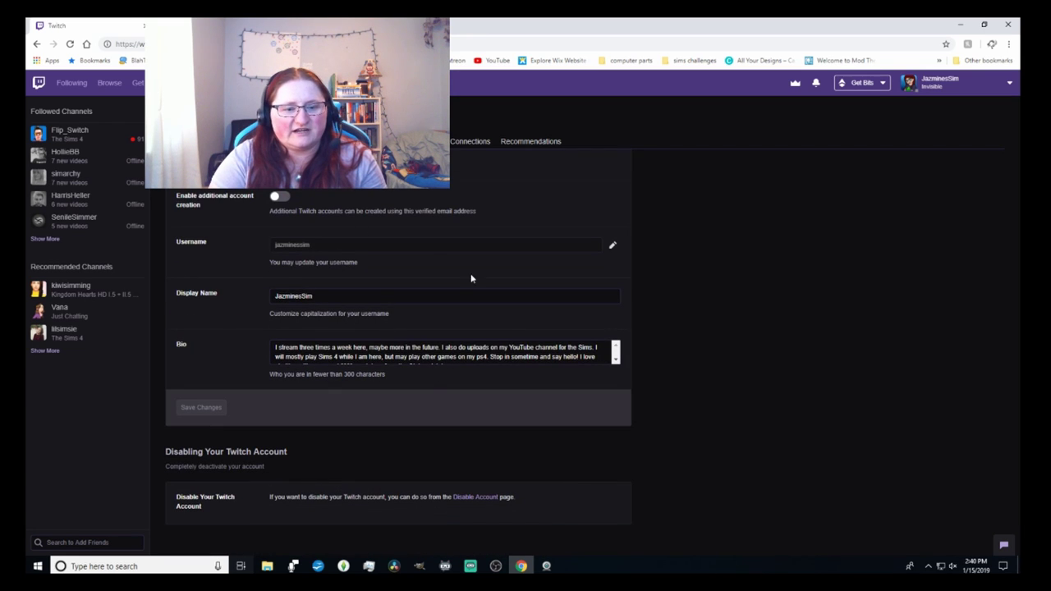
{"action": "left_click_drag", "start_coordinate": [275, 346], "coordinate": [385, 387]}
{"action": "left_click", "coordinate": [445, 356]}
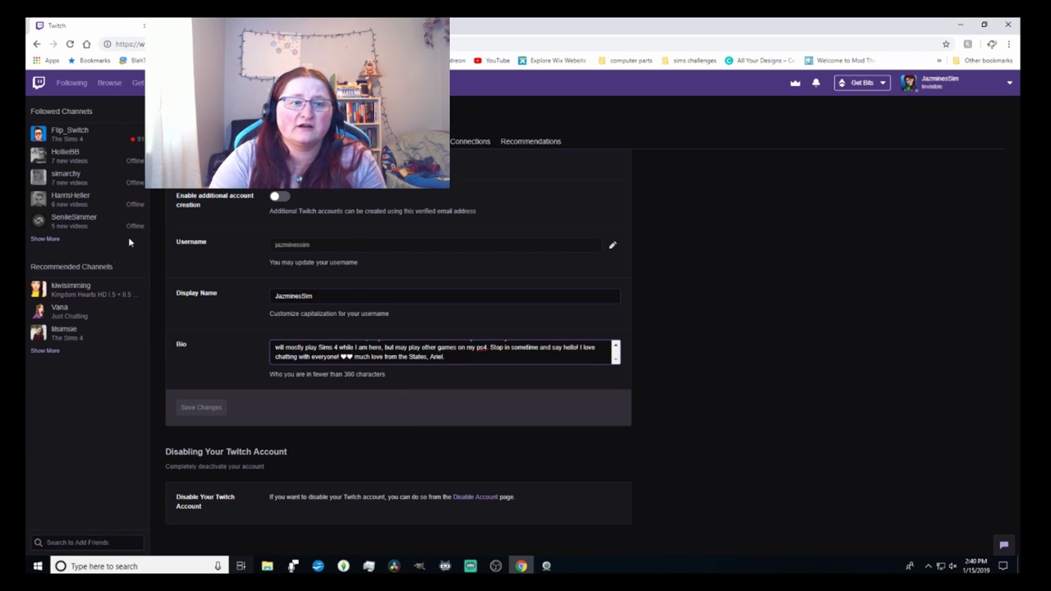
- Open the chat name color and emoticon settings, preview the third emoticon set, switch back to the purple set, and view Subscriptions Settings
{"action": "left_click", "coordinate": [222, 141]}
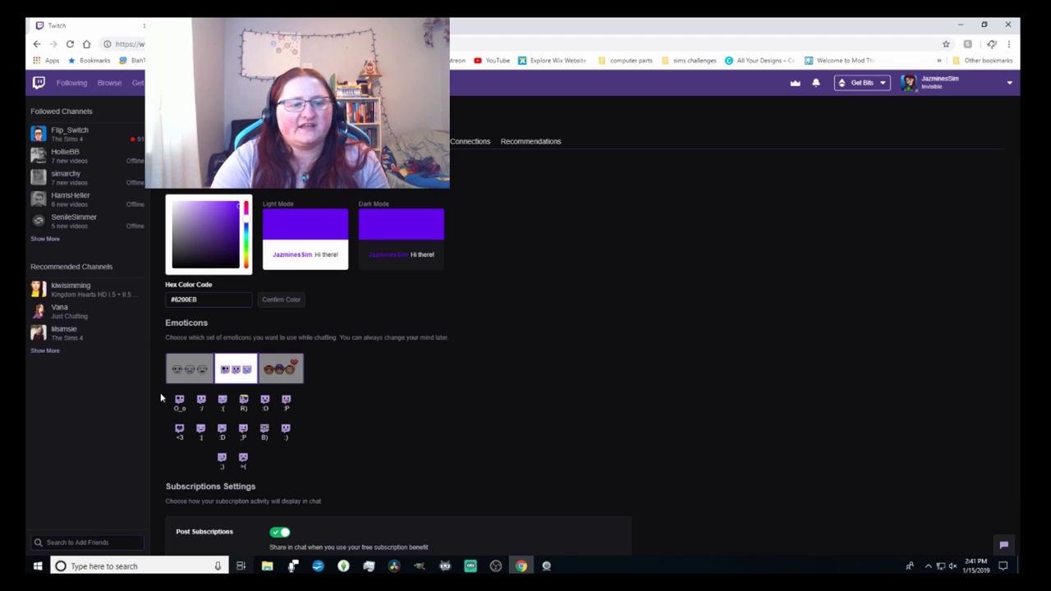
{"action": "left_click", "coordinate": [293, 371]}
{"action": "left_click", "coordinate": [238, 370]}
{"action": "scroll", "coordinate": [353, 517], "scroll_direction": "down", "scroll_amount": 1}
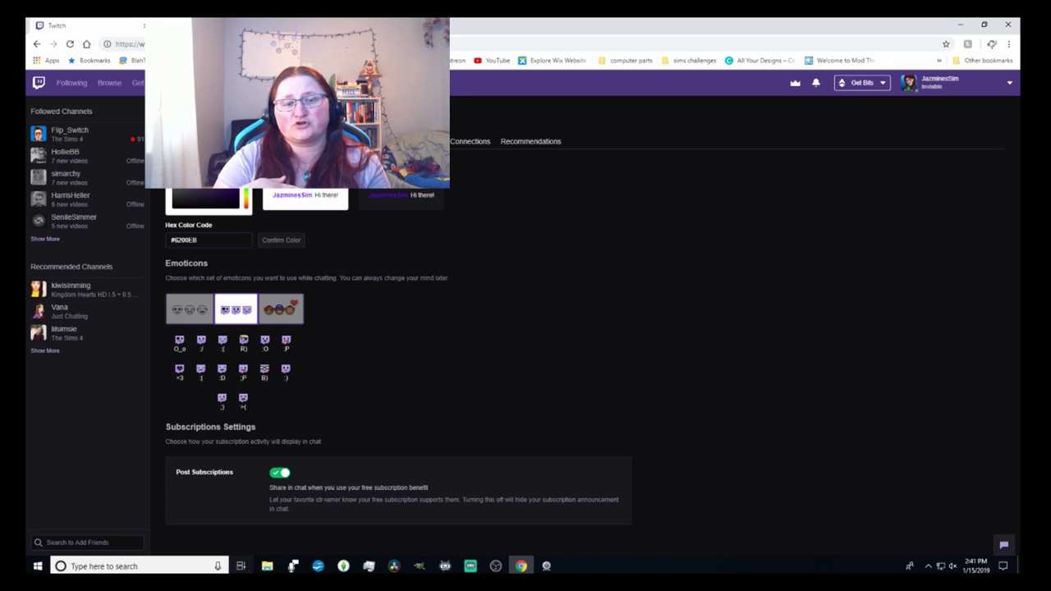
{"action": "scroll", "coordinate": [756, 298], "scroll_direction": "up", "scroll_amount": 1}
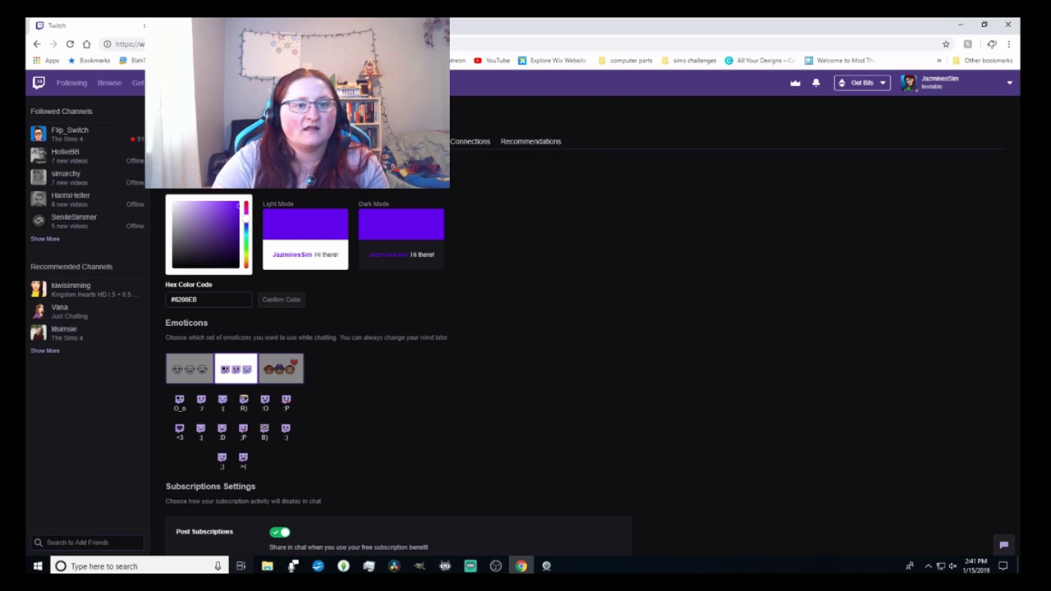
- Open the channel settings and review the chat options, including hyperlink blocking, email verification, chat rules, chat delay and banned chatters
{"action": "left_click", "coordinate": [250, 141]}
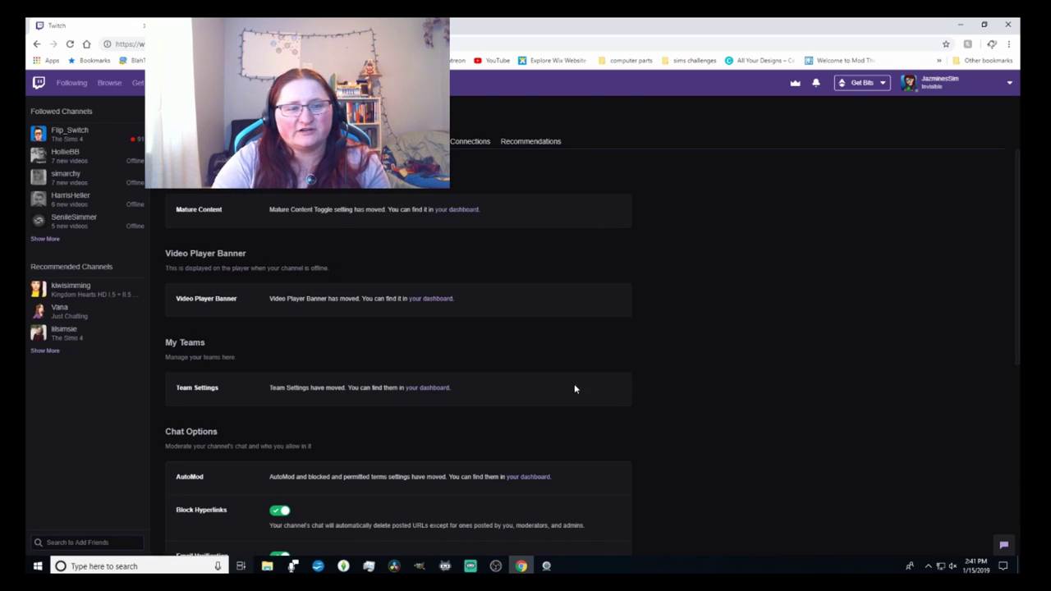
{"action": "scroll", "coordinate": [248, 427], "scroll_direction": "down", "scroll_amount": 5}
{"action": "scroll", "coordinate": [249, 426], "scroll_direction": "up", "scroll_amount": 1}
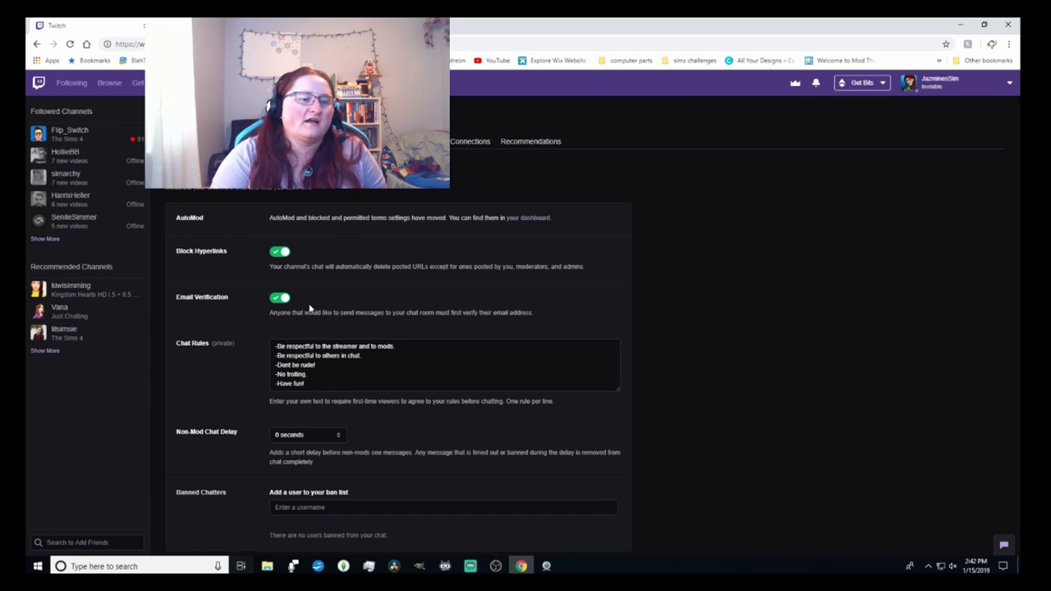
{"action": "left_click", "coordinate": [305, 384]}
{"action": "key", "text": "ctrl+a"}
{"action": "key", "text": "Right"}
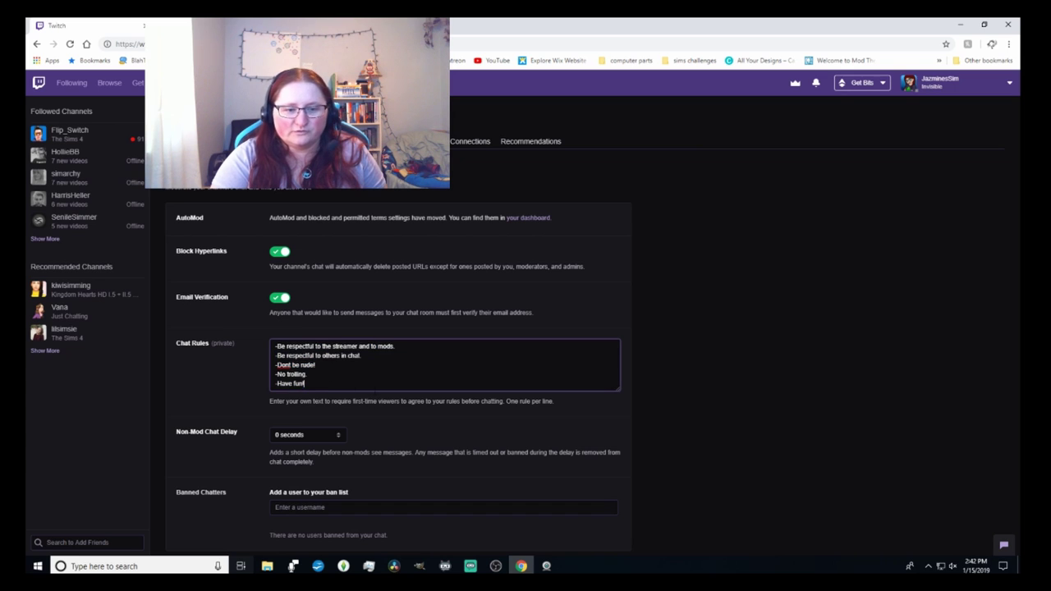
{"action": "scroll", "coordinate": [414, 490], "scroll_direction": "down", "scroll_amount": 2}
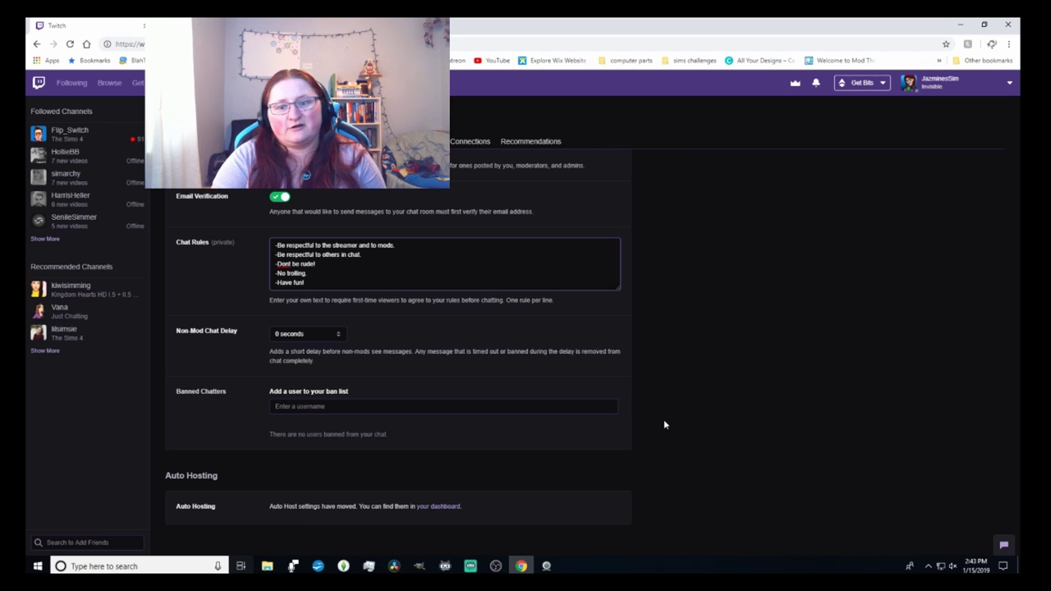
{"action": "scroll", "coordinate": [657, 421], "scroll_direction": "up", "scroll_amount": 5}
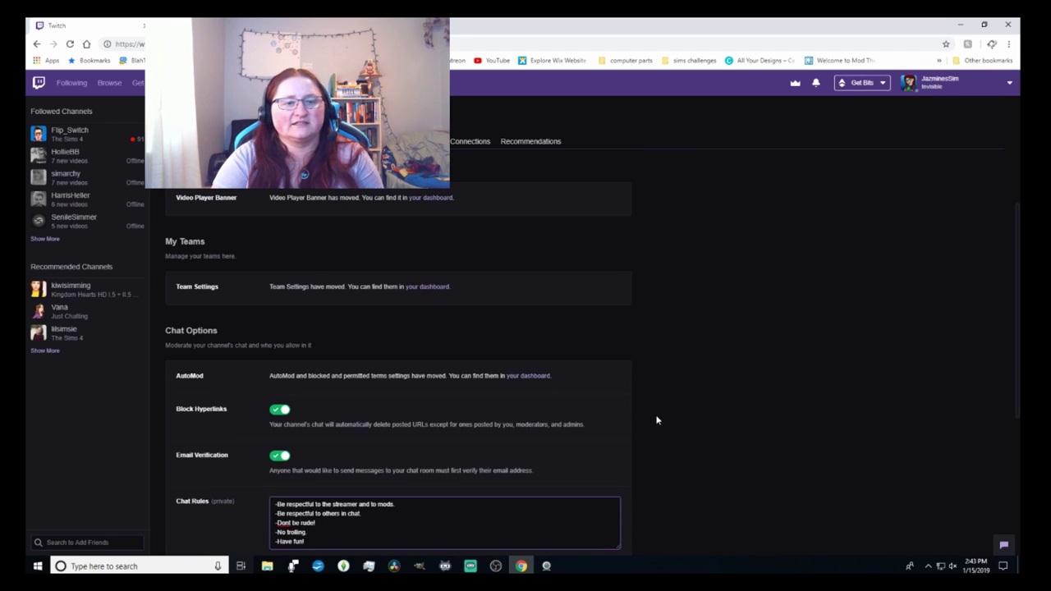
- Look through the account's security and privacy, notification, connection and recommendation settings
{"action": "left_click", "coordinate": [349, 141]}
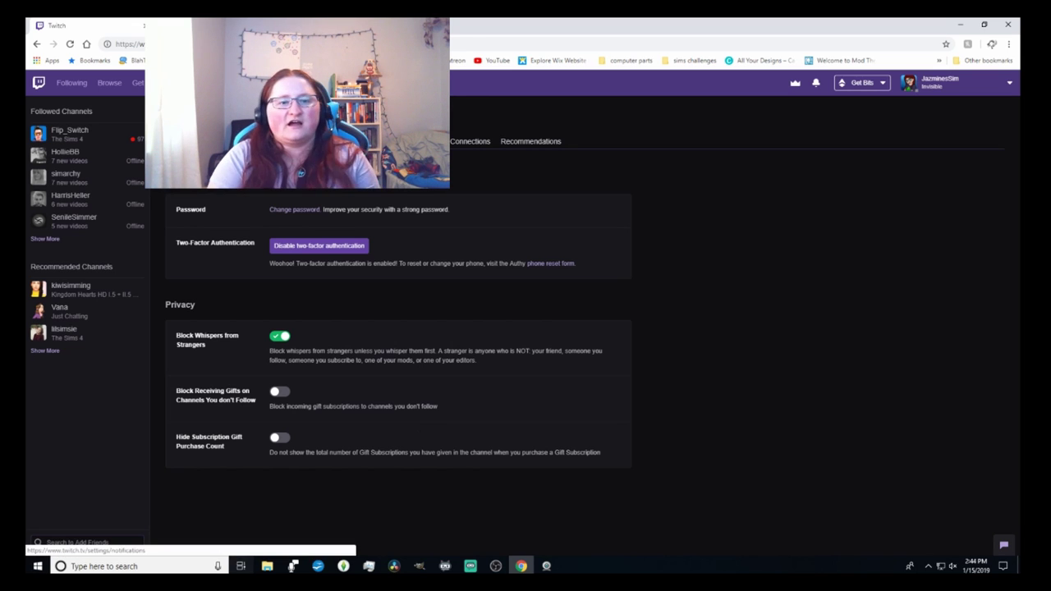
{"action": "left_click", "coordinate": [410, 142]}
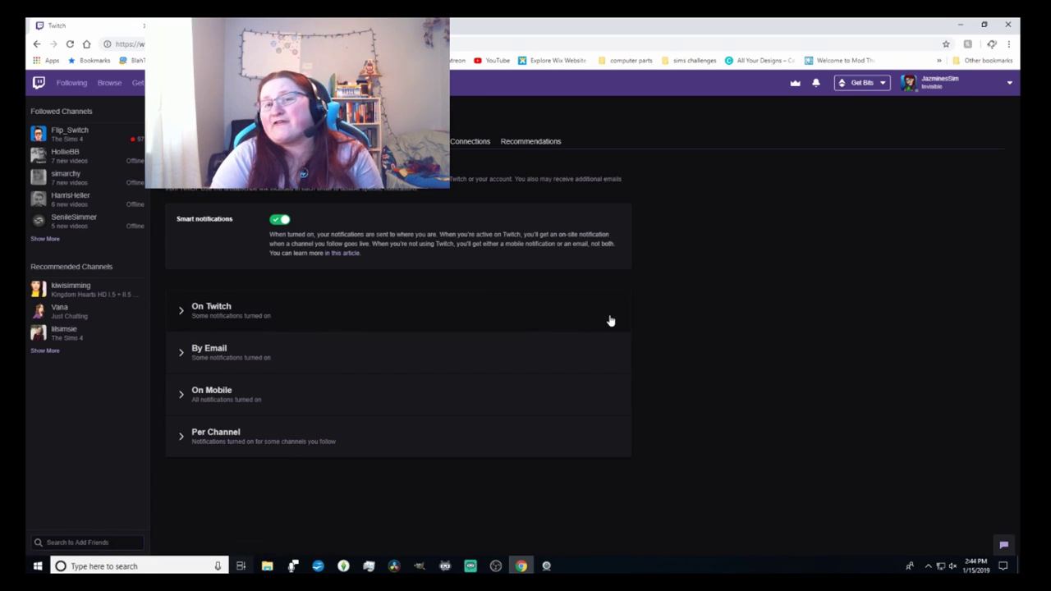
{"action": "left_click", "coordinate": [464, 146]}
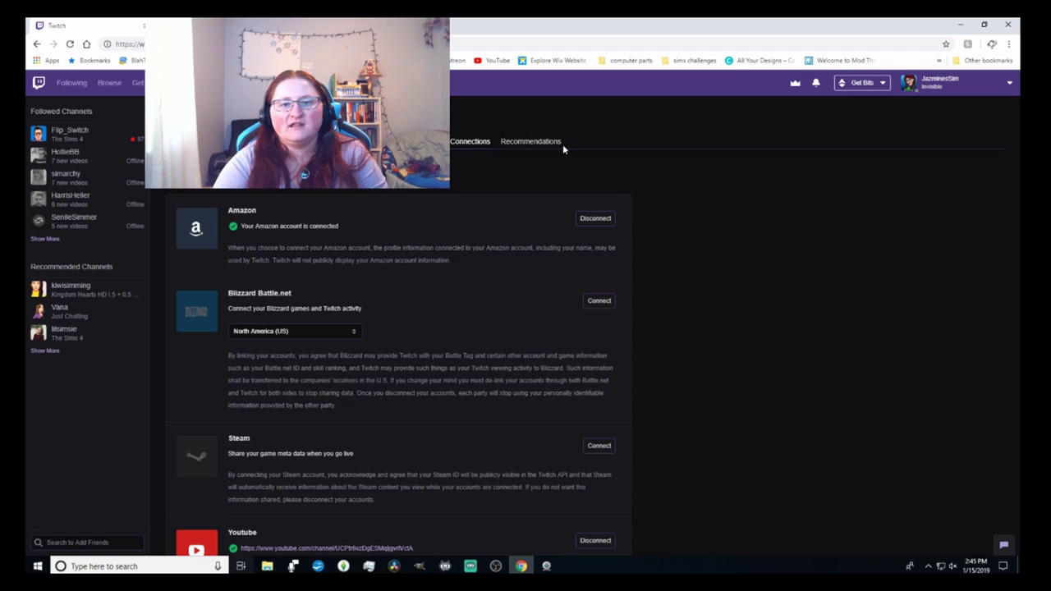
{"action": "left_click", "coordinate": [541, 145]}
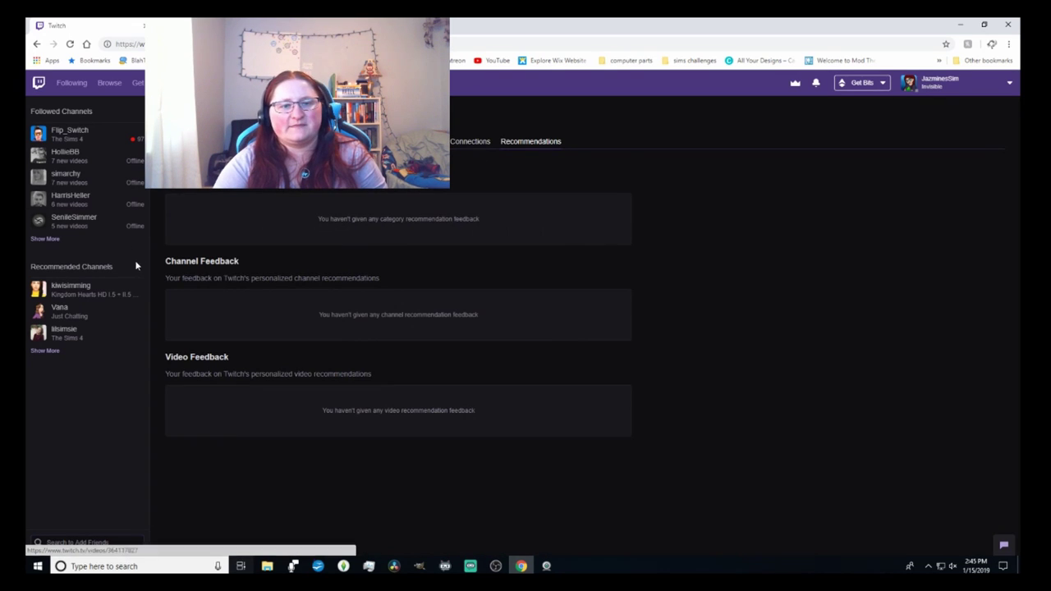
- Open the Live dashboard and pick Flip_Switch as the live channel to raid or host
{"action": "left_click", "coordinate": [938, 83]}
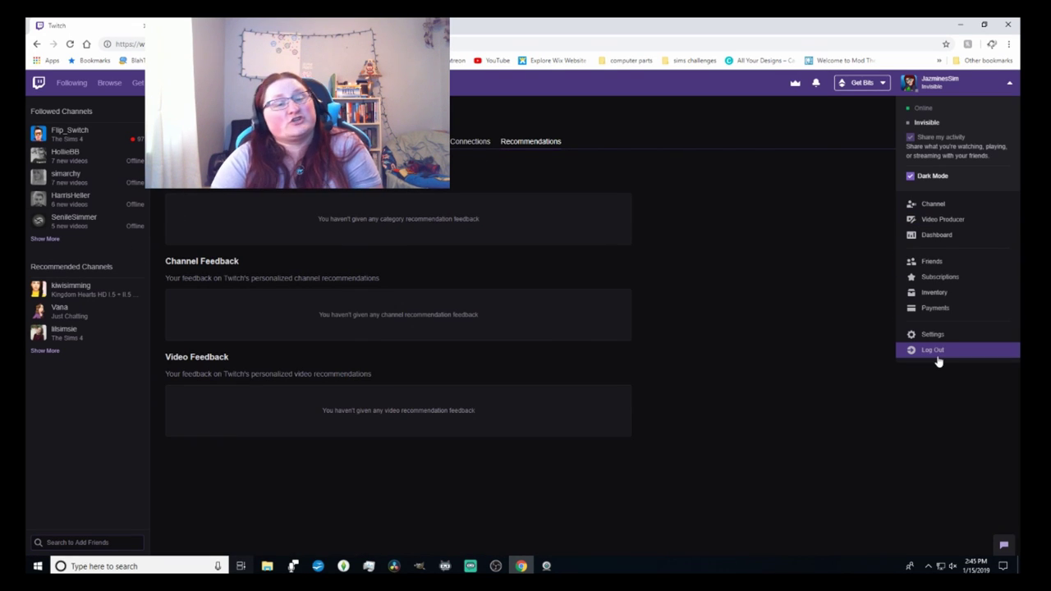
{"action": "left_click", "coordinate": [940, 235]}
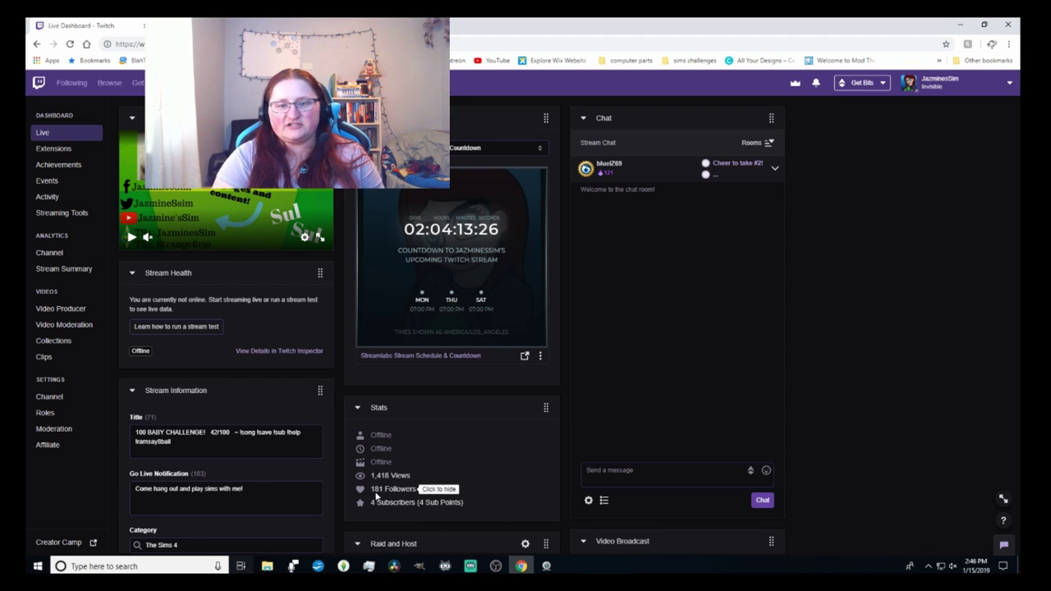
{"action": "scroll", "coordinate": [320, 419], "scroll_direction": "down", "scroll_amount": 3}
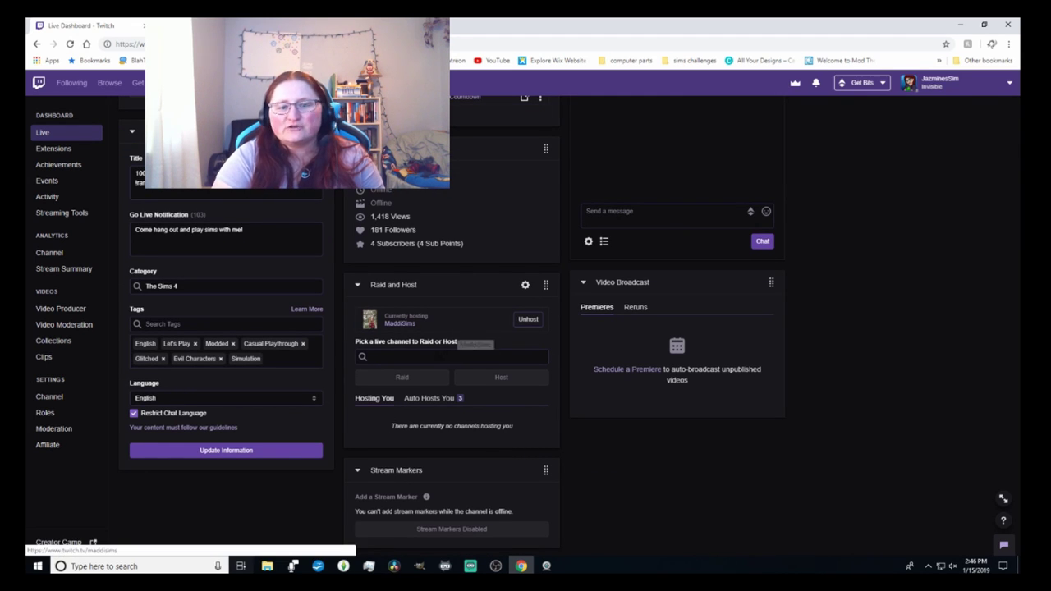
{"action": "left_click", "coordinate": [452, 356]}
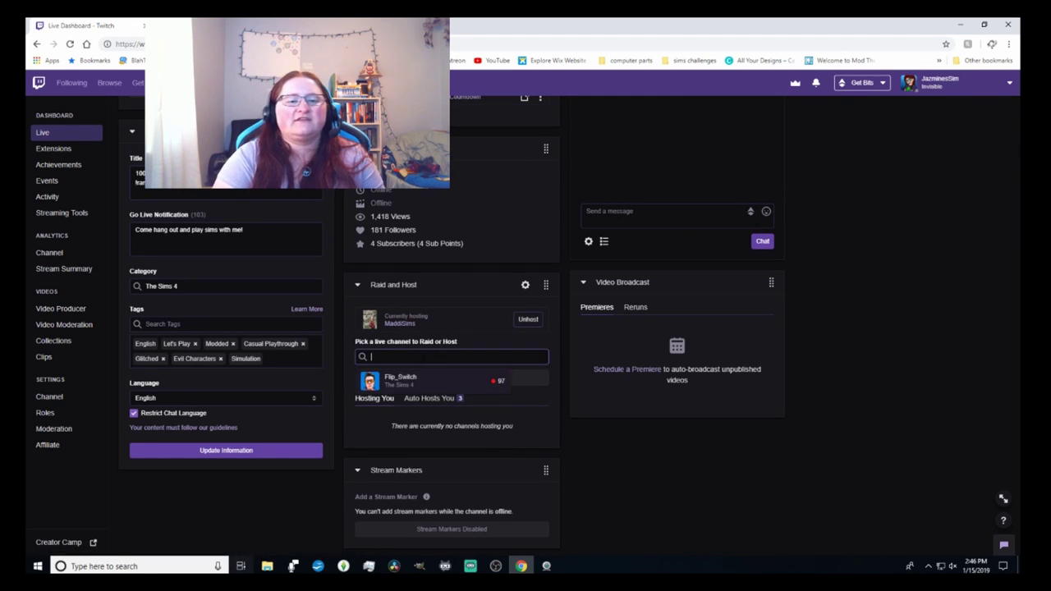
{"action": "left_click", "coordinate": [400, 387]}
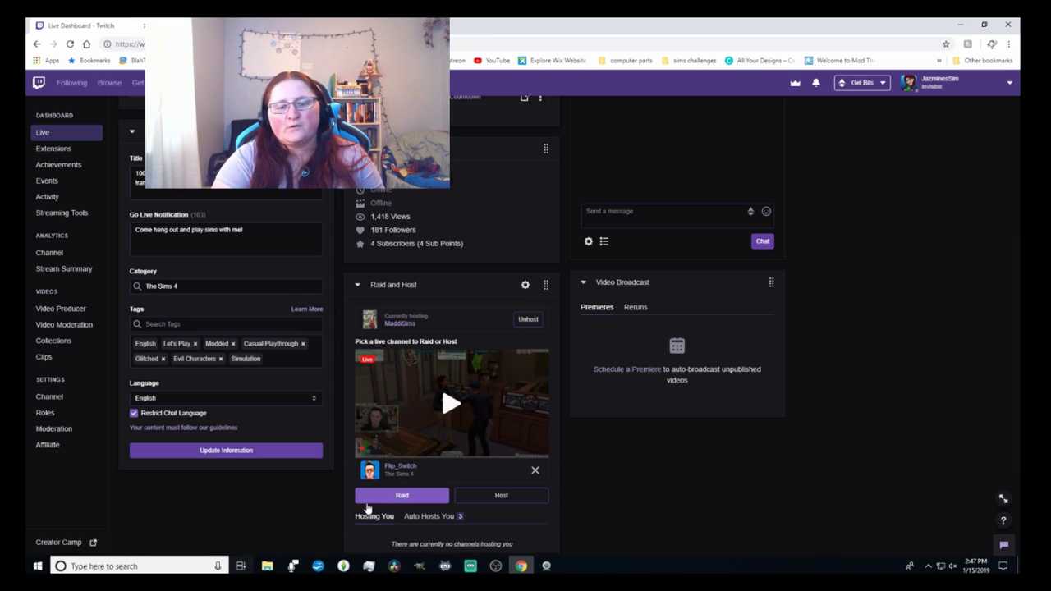
- Show the list of channels that auto host this channel under Raid and Host
{"action": "left_click", "coordinate": [429, 515]}
{"action": "scroll", "coordinate": [614, 513], "scroll_direction": "down", "scroll_amount": 1}
{"action": "scroll", "coordinate": [614, 514], "scroll_direction": "down", "scroll_amount": 2}
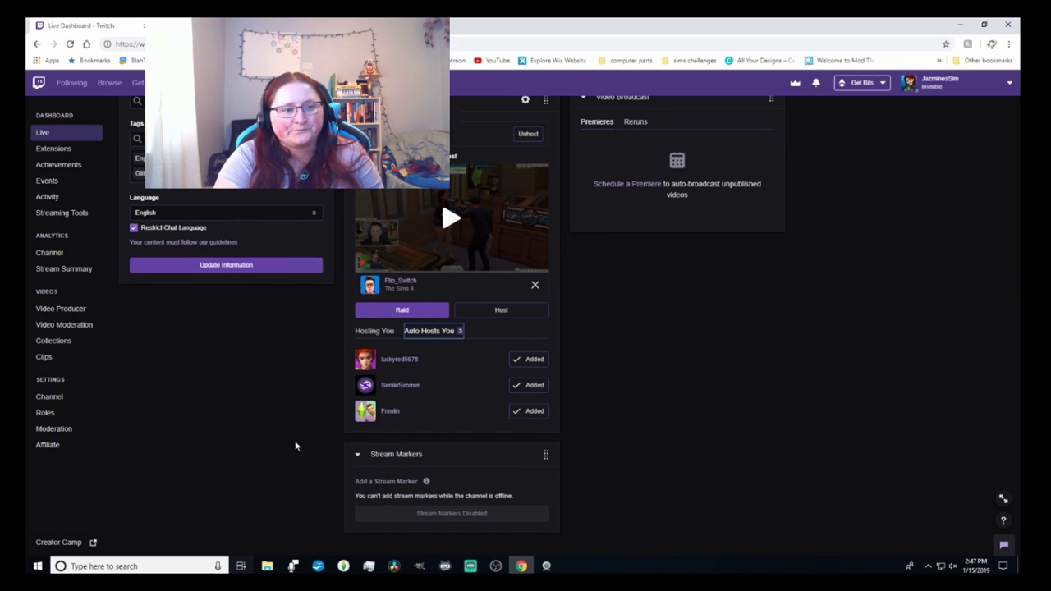
- Open the stream test instructions under Stream Health, highlight the "?bandwidthtest=true" parameter, and close the instructions
{"action": "scroll", "coordinate": [294, 444], "scroll_direction": "up", "scroll_amount": 6}
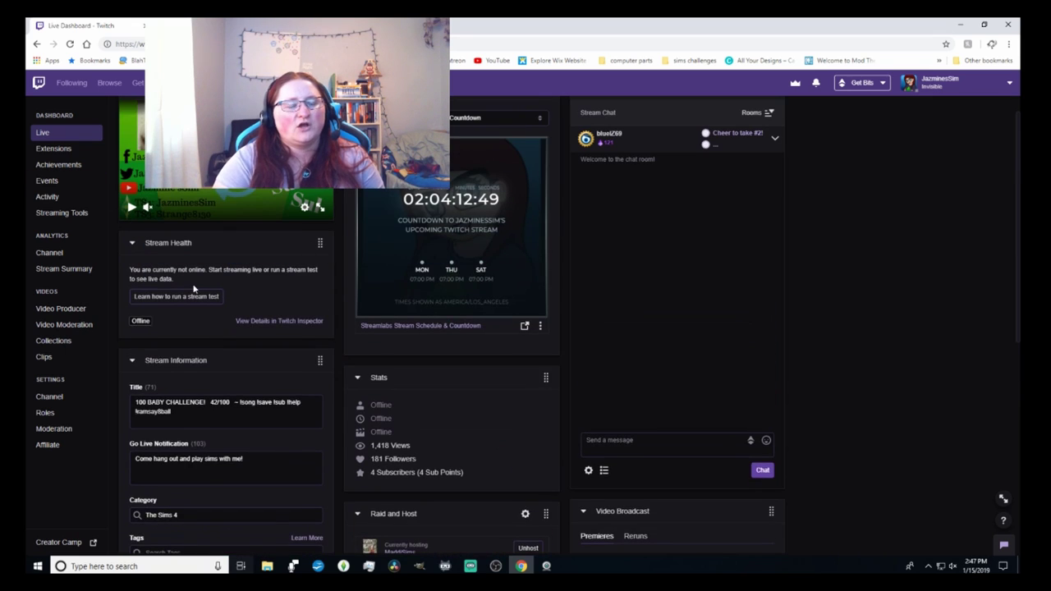
{"action": "scroll", "coordinate": [197, 292], "scroll_direction": "up", "scroll_amount": 1}
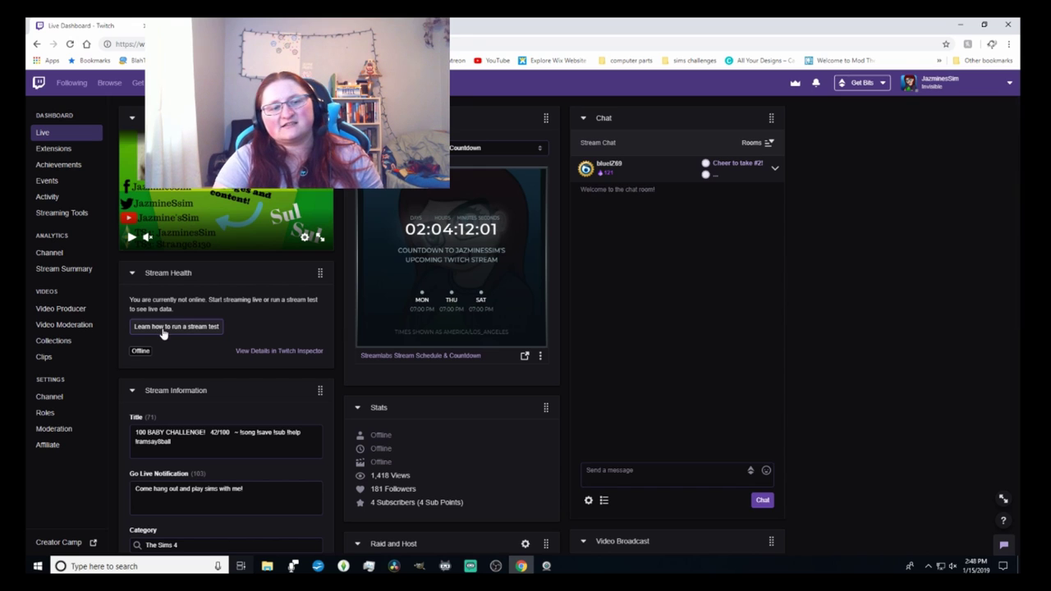
{"action": "left_click", "coordinate": [163, 327]}
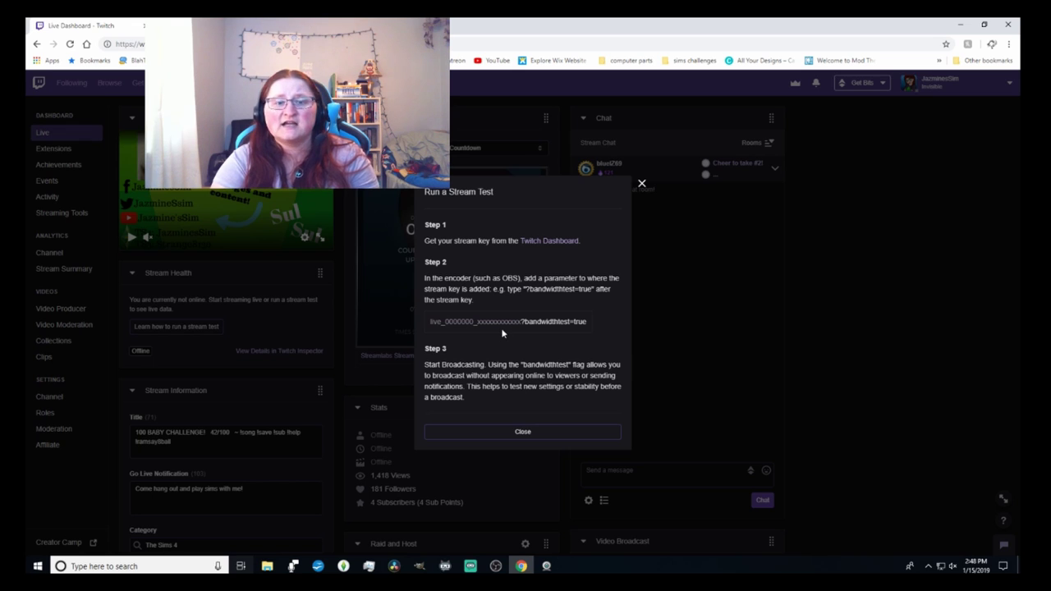
{"action": "left_click_drag", "start_coordinate": [520, 321], "coordinate": [587, 321]}
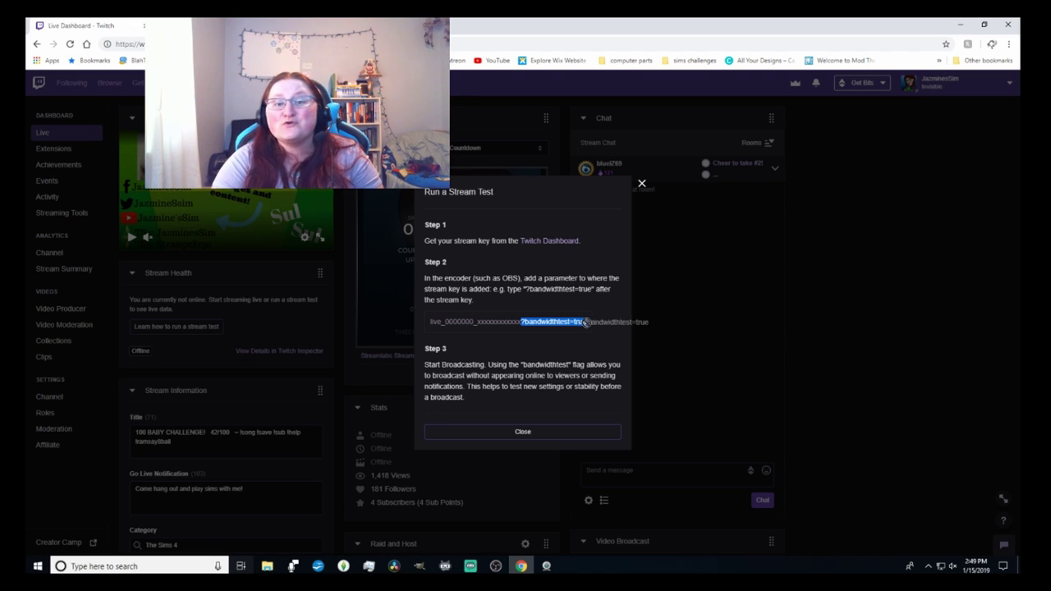
{"action": "left_click", "coordinate": [519, 433]}
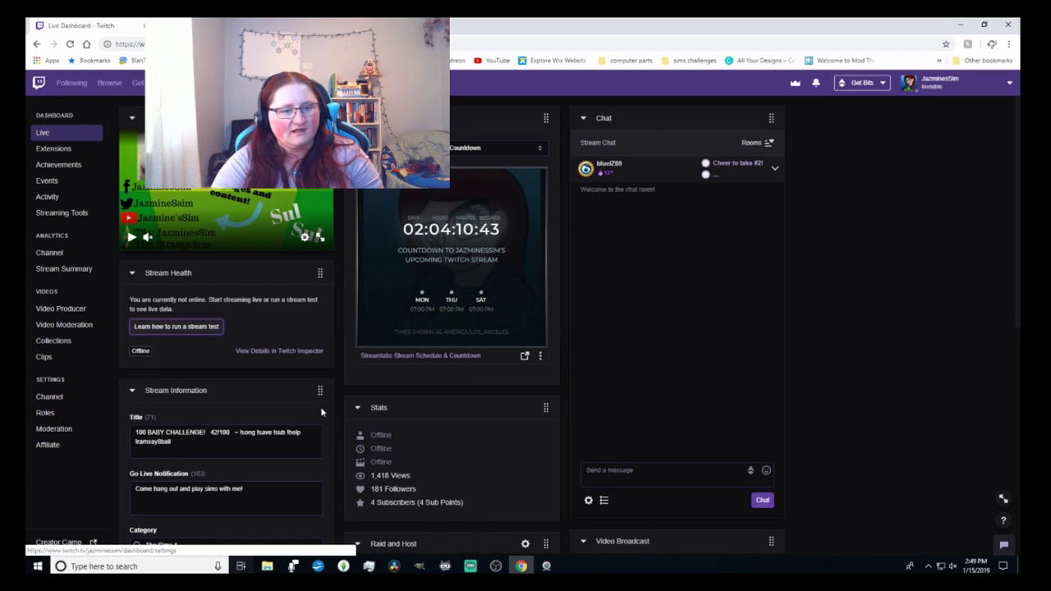
- Clear the stream title under Stream Information and restore its original text
{"action": "left_click", "coordinate": [206, 383]}
{"action": "scroll", "coordinate": [207, 384], "scroll_direction": "down", "scroll_amount": 5}
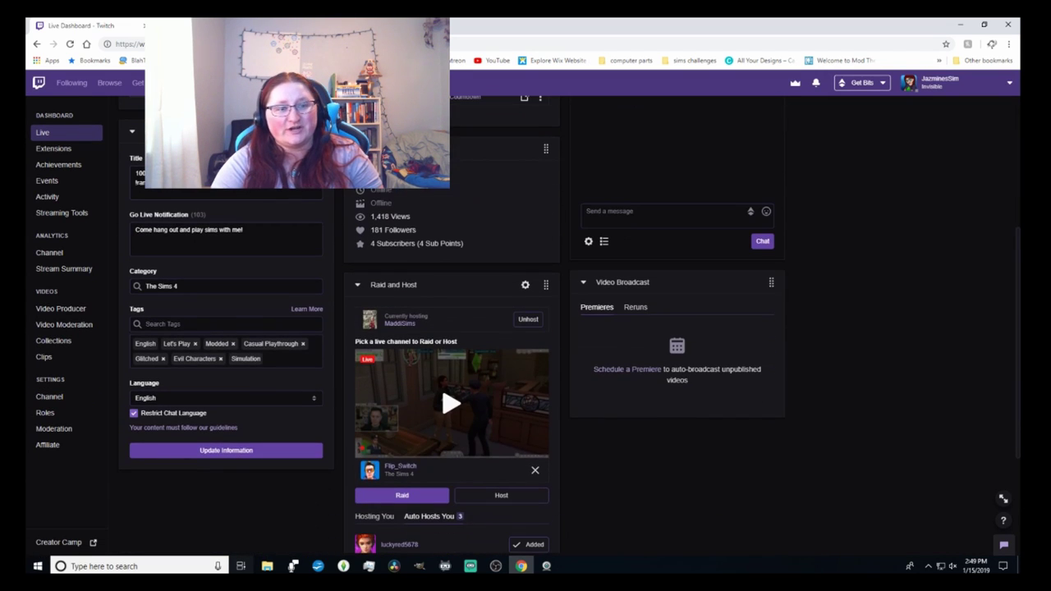
{"action": "left_click_drag", "start_coordinate": [247, 182], "coordinate": [109, 174]}
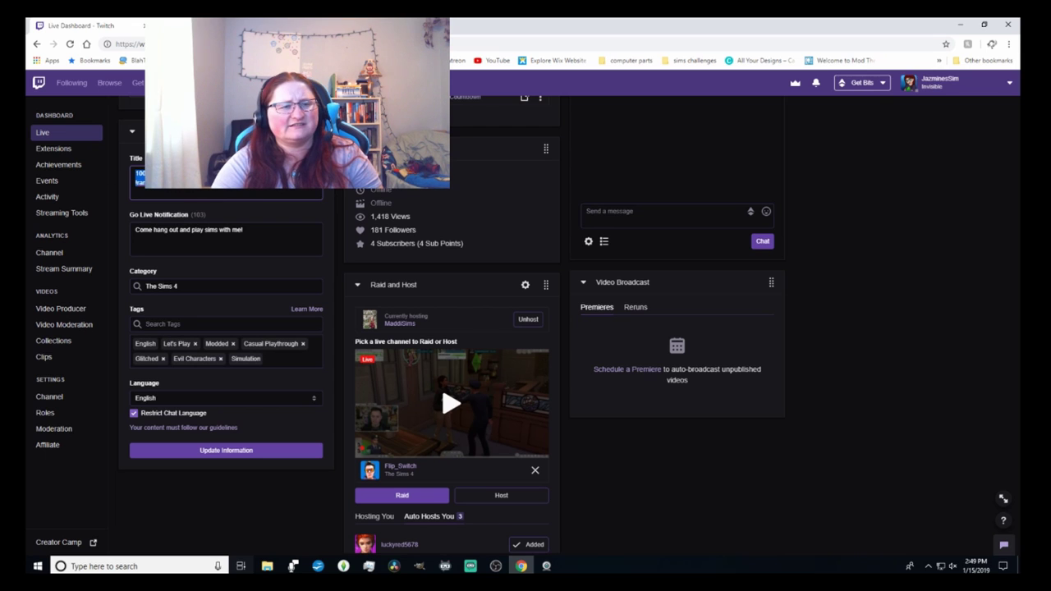
{"action": "key", "text": "BackSpace"}
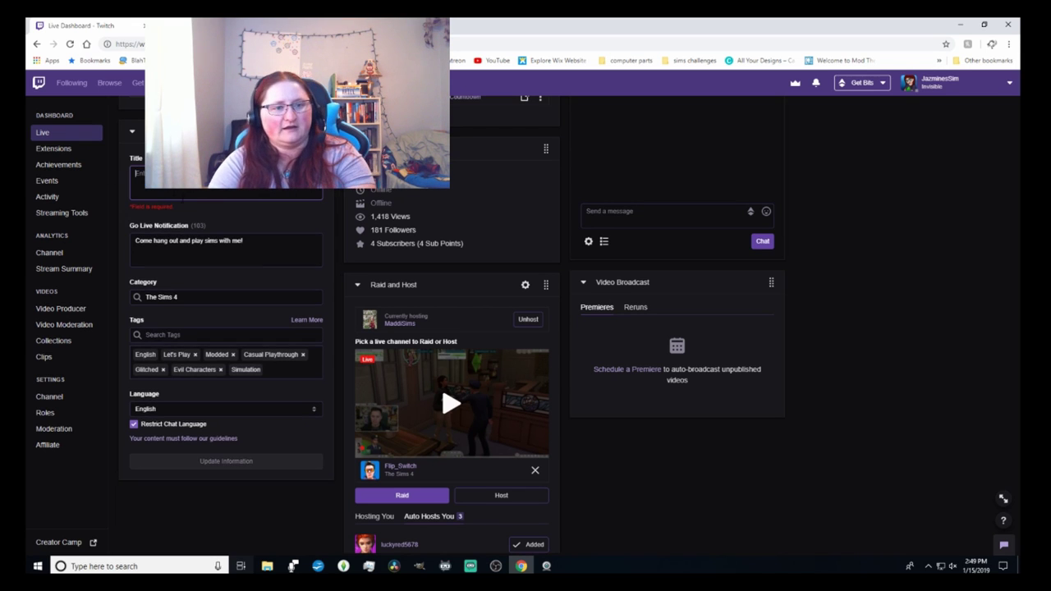
{"action": "key", "text": "ctrl+v"}
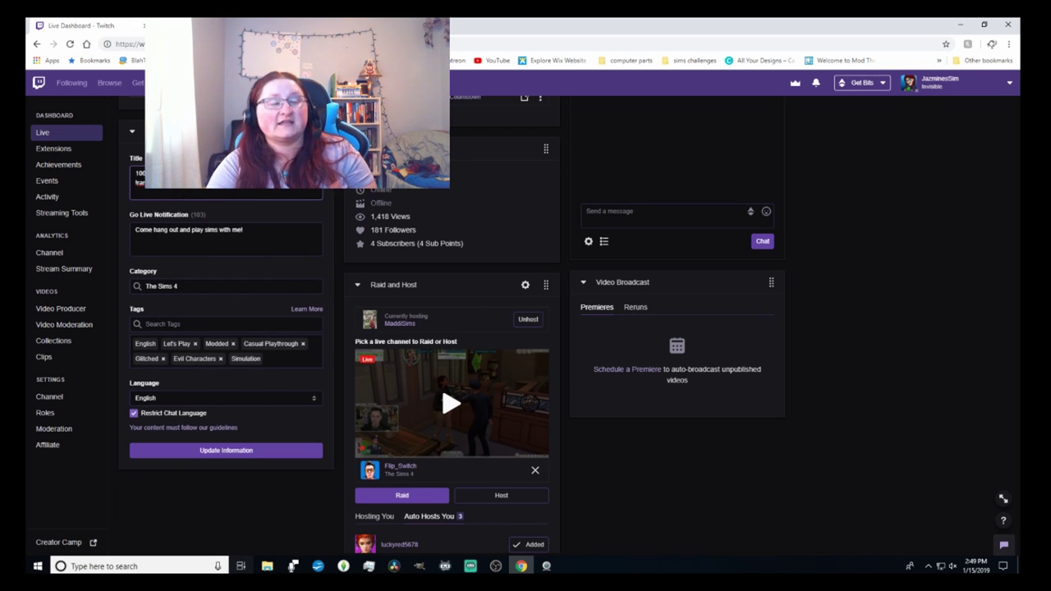
- Review the Go Live Notification text and confirm The Sims 4 as the stream's category
{"action": "left_click_drag", "start_coordinate": [246, 230], "coordinate": [112, 238]}
{"action": "left_click", "coordinate": [192, 243]}
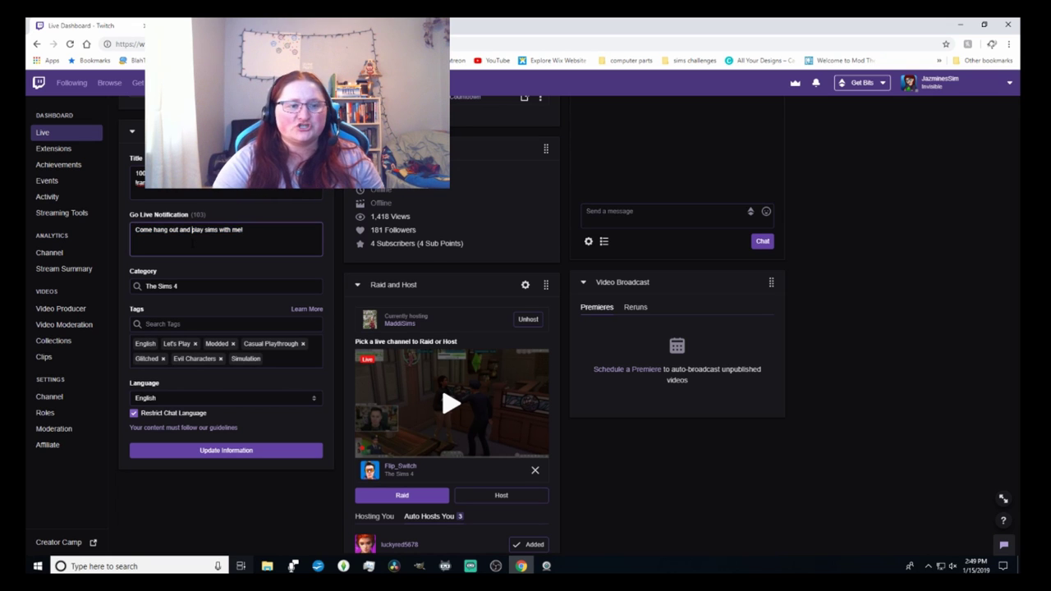
{"action": "left_click", "coordinate": [164, 285]}
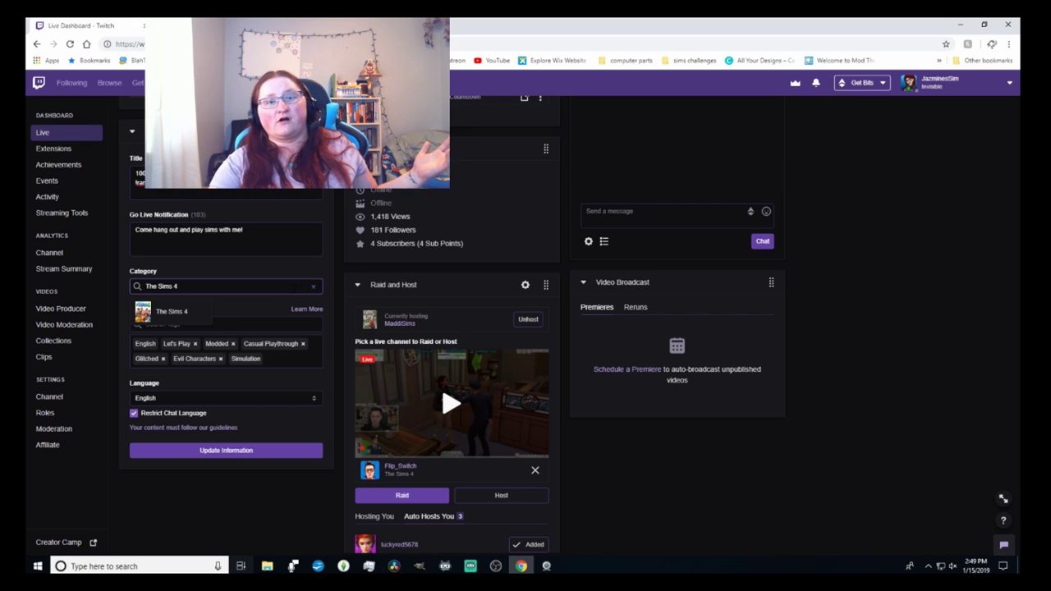
{"action": "key", "text": "Return"}
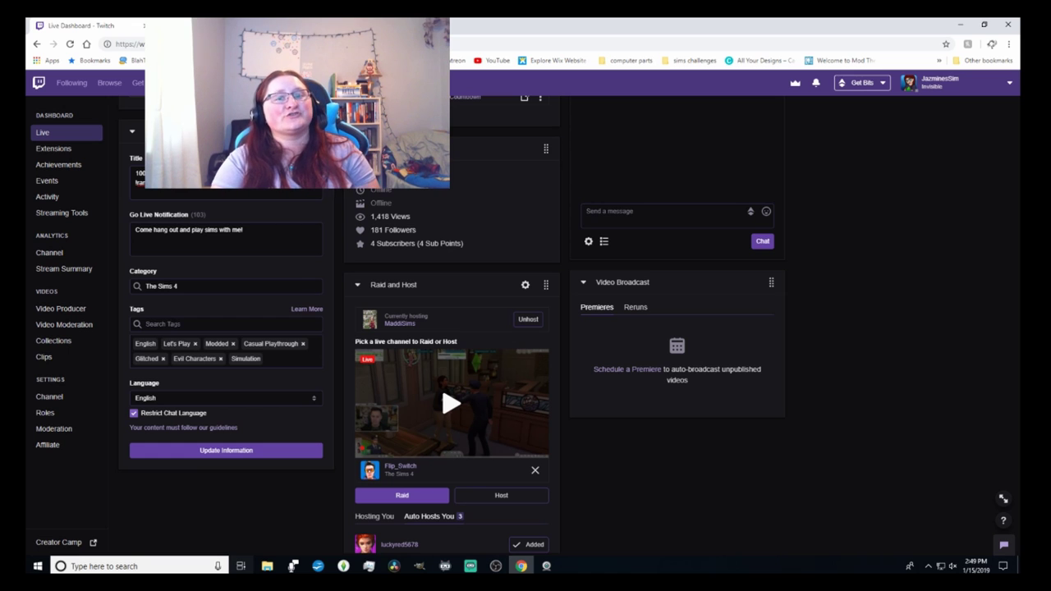
- Remove the Evil Characters tag, check the available stream languages while keeping English, and update the stream information
{"action": "left_click", "coordinate": [220, 359]}
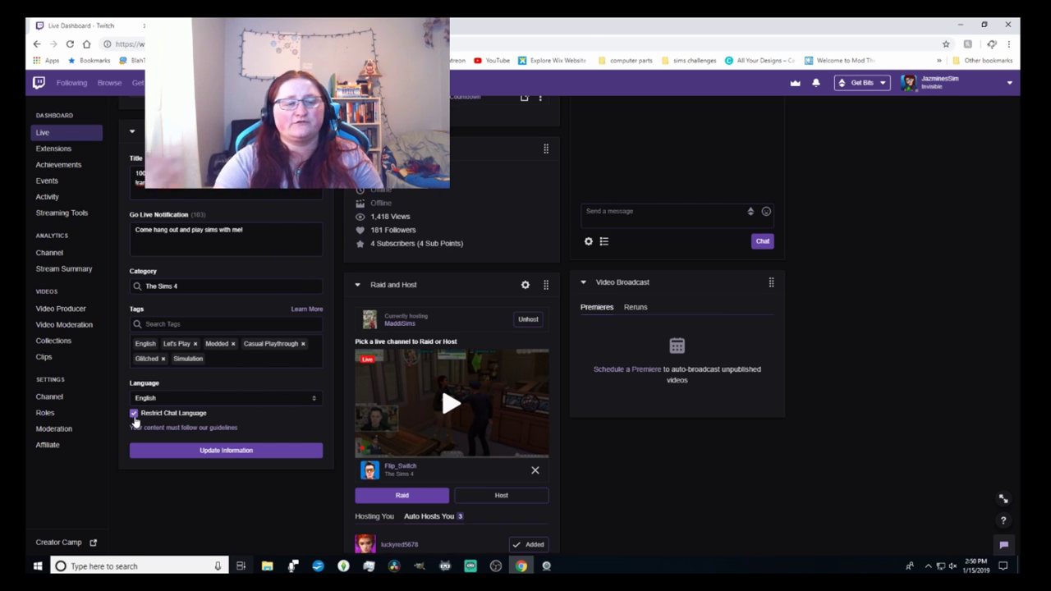
{"action": "left_click", "coordinate": [230, 399]}
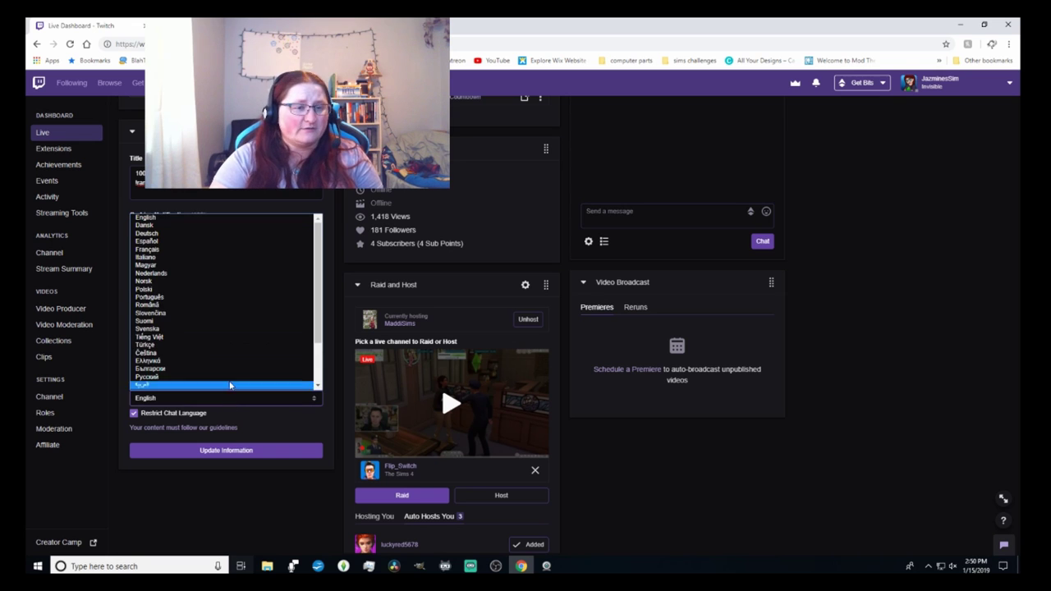
{"action": "left_click", "coordinate": [234, 432]}
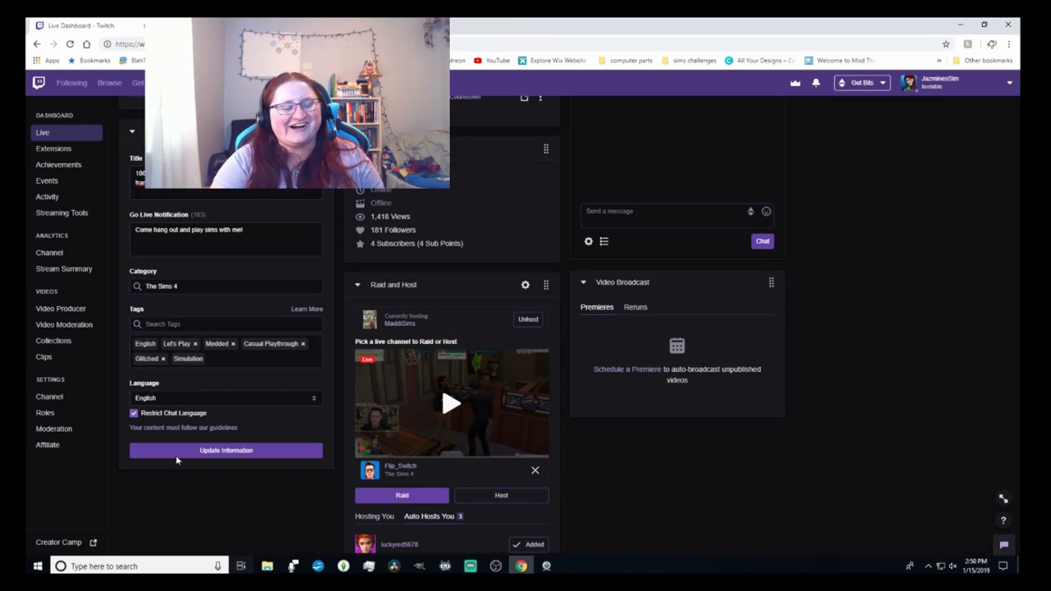
{"action": "left_click", "coordinate": [208, 453]}
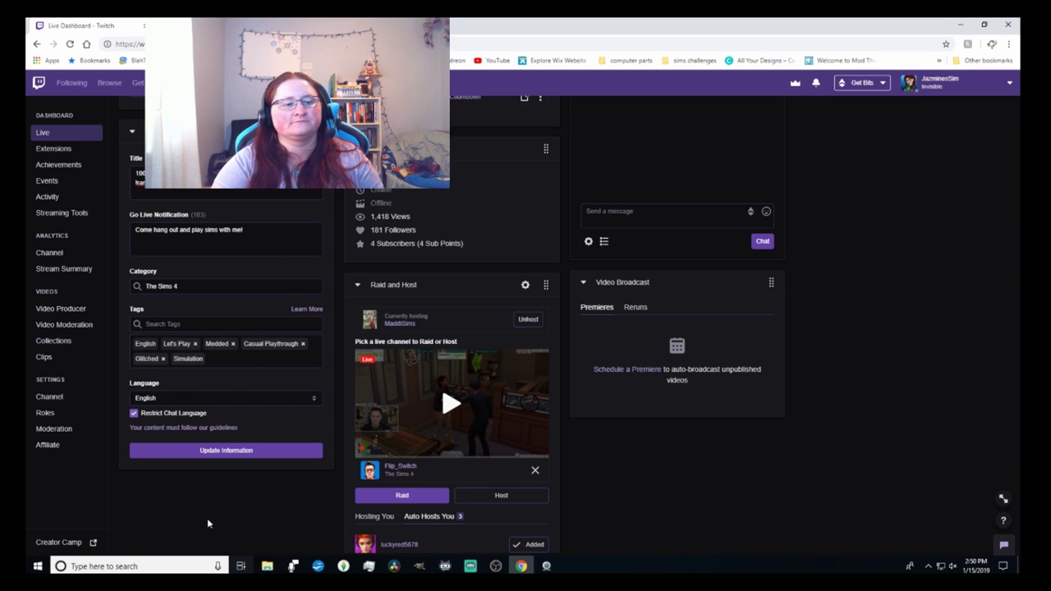
- Look over the Live dashboard's remaining panels, including Stats, Raid and Host, Stream Markers and Video Broadcast
{"action": "scroll", "coordinate": [381, 387], "scroll_direction": "up", "scroll_amount": 1}
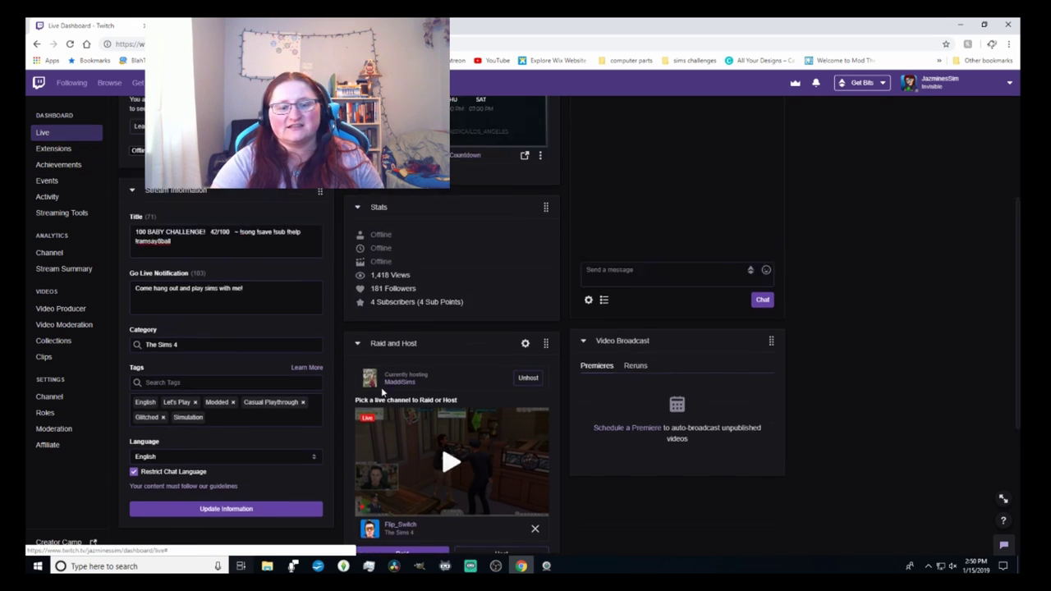
{"action": "scroll", "coordinate": [381, 386], "scroll_direction": "down", "scroll_amount": 3}
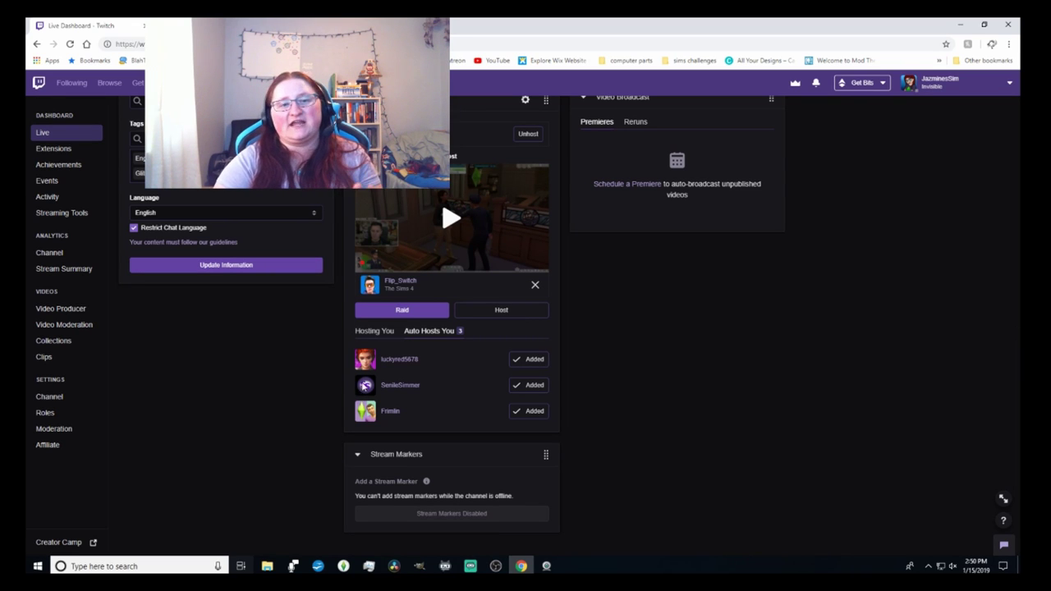
{"action": "scroll", "coordinate": [358, 392], "scroll_direction": "up", "scroll_amount": 7}
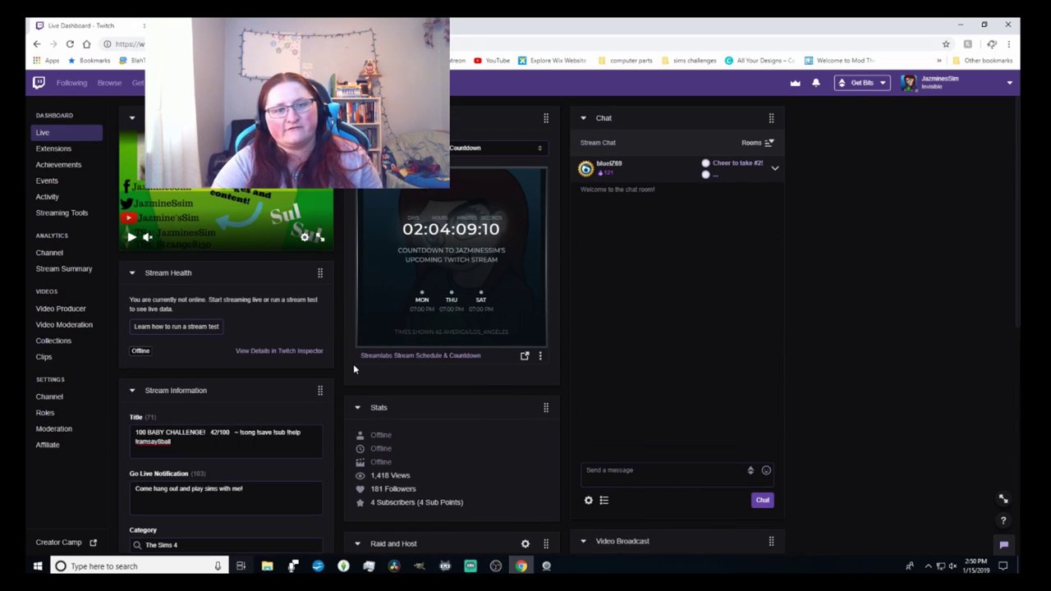
{"action": "left_click_drag", "start_coordinate": [546, 120], "coordinate": [493, 131]}
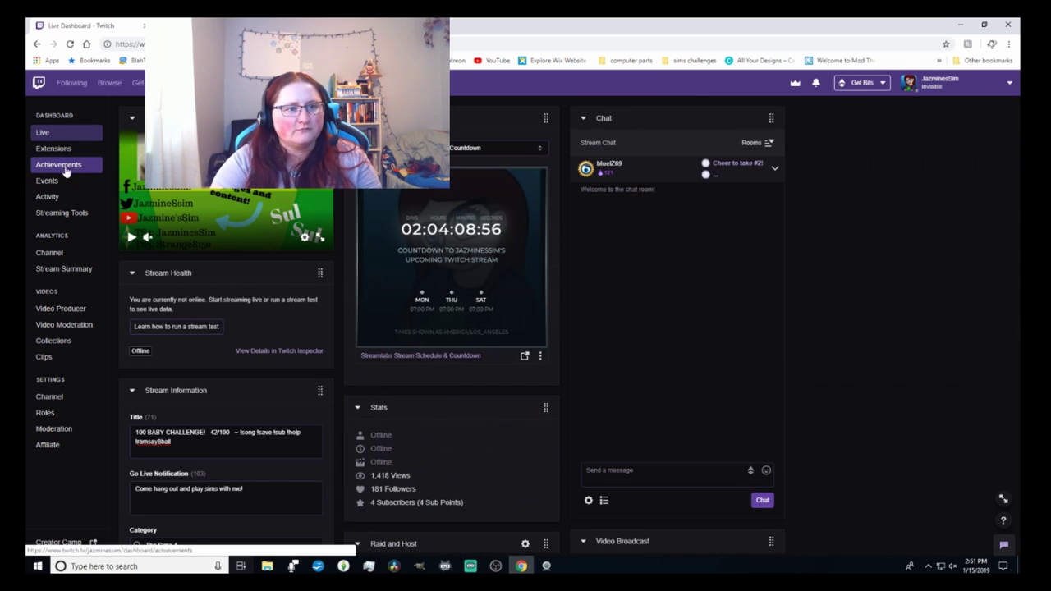
- Browse the Extensions catalogue through Polling and Voting and Music, and return to the Live dashboard
{"action": "left_click", "coordinate": [66, 151]}
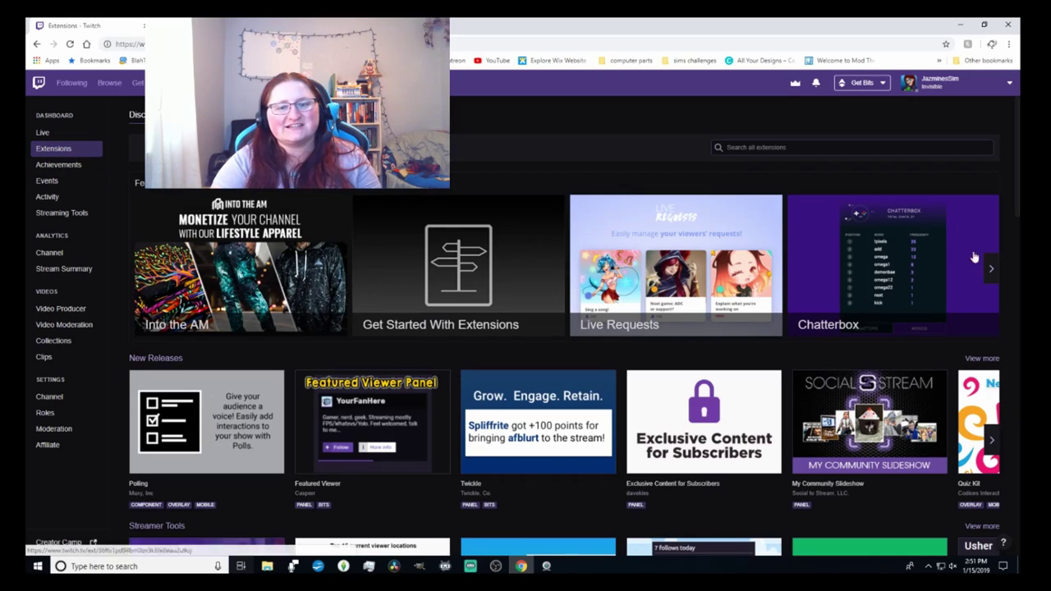
{"action": "scroll", "coordinate": [584, 500], "scroll_direction": "down", "scroll_amount": 5}
{"action": "scroll", "coordinate": [566, 430], "scroll_direction": "down", "scroll_amount": 8}
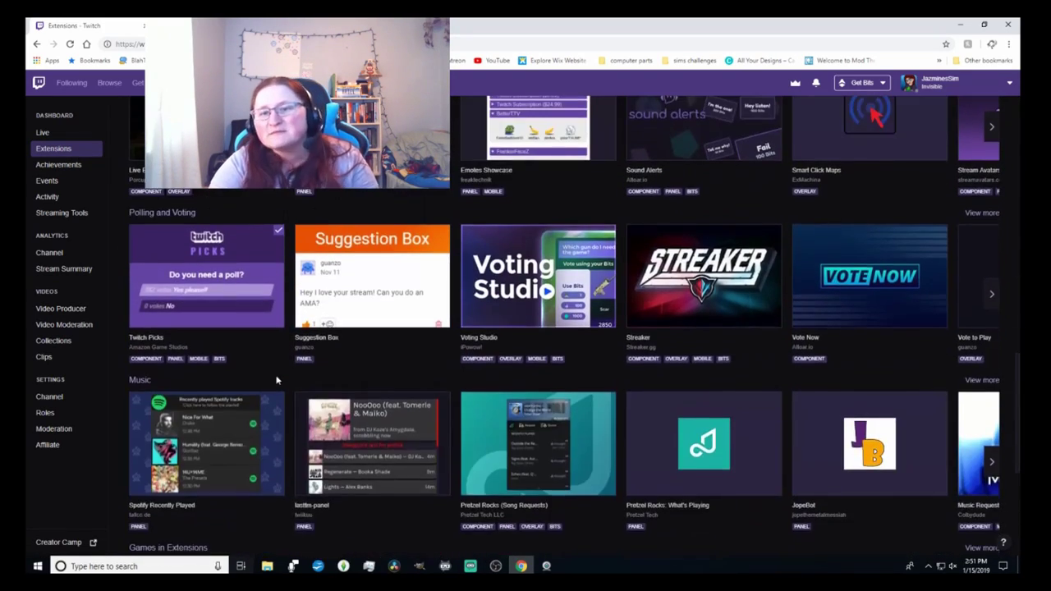
{"action": "scroll", "coordinate": [246, 345], "scroll_direction": "up", "scroll_amount": 13}
{"action": "left_click", "coordinate": [45, 133]}
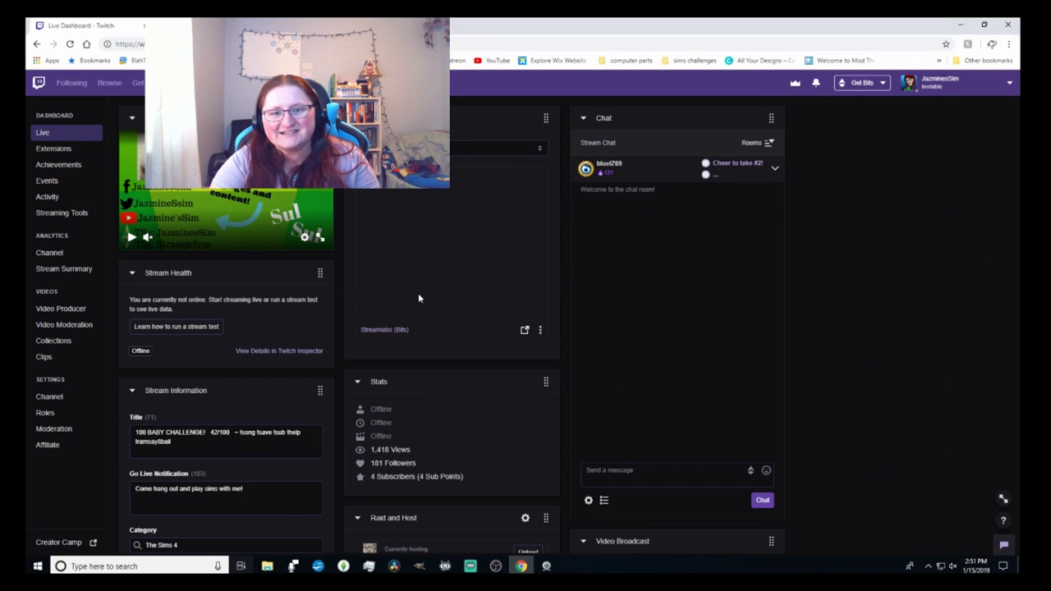
- Open the channel's Achievements and look through the recently completed and in-progress ones
{"action": "left_click", "coordinate": [85, 166]}
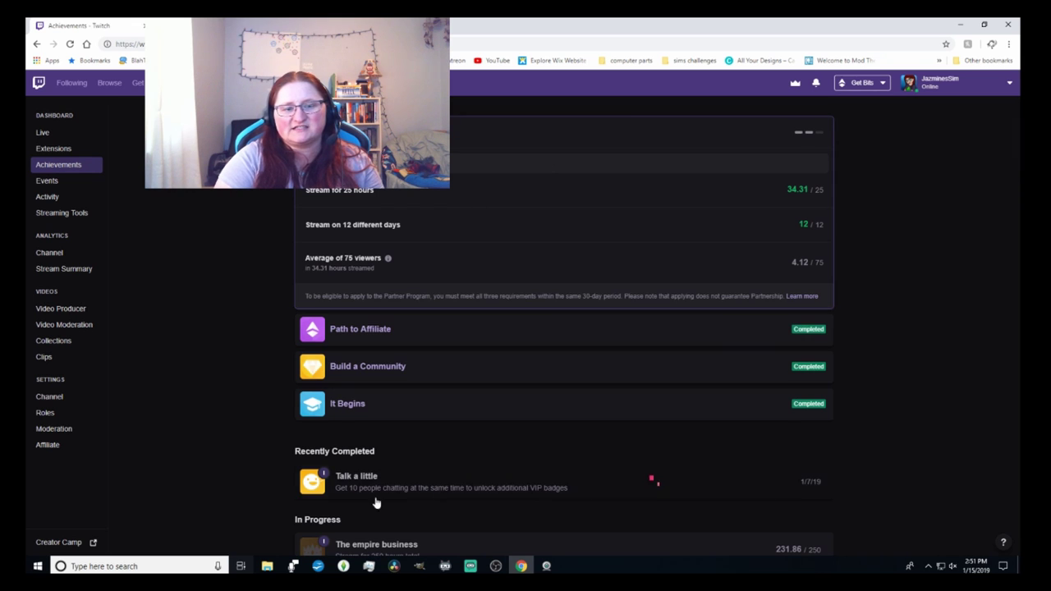
{"action": "scroll", "coordinate": [251, 406], "scroll_direction": "down", "scroll_amount": 8}
{"action": "scroll", "coordinate": [250, 404], "scroll_direction": "up", "scroll_amount": 10}
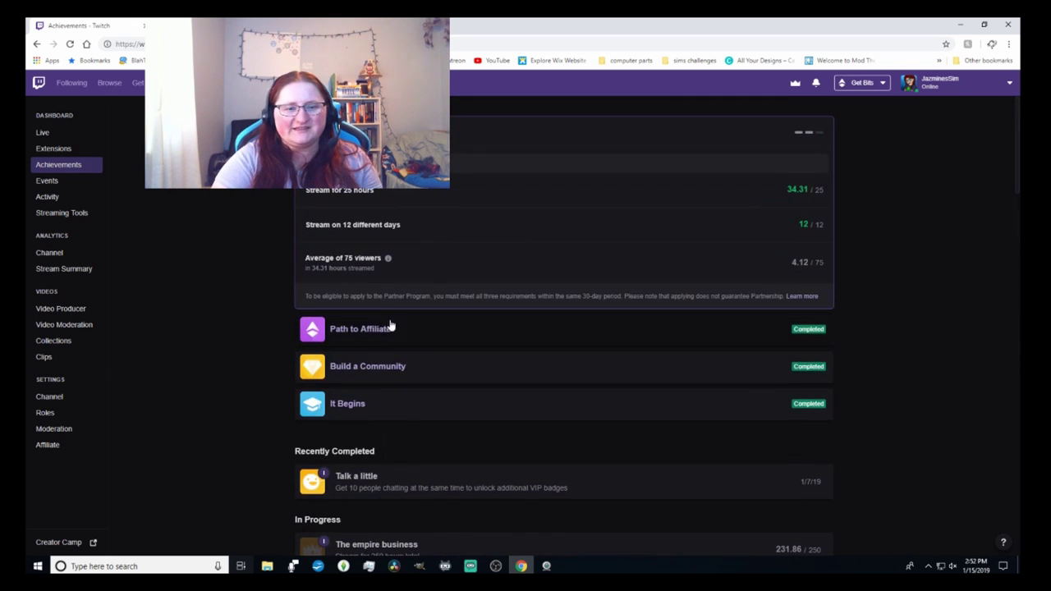
- Expand the It Begins and Build a Community achievements to review their requirements, and show the Partner Program requirements again
{"action": "left_click", "coordinate": [382, 403]}
{"action": "scroll", "coordinate": [267, 383], "scroll_direction": "down", "scroll_amount": 4}
{"action": "scroll", "coordinate": [304, 369], "scroll_direction": "up", "scroll_amount": 3}
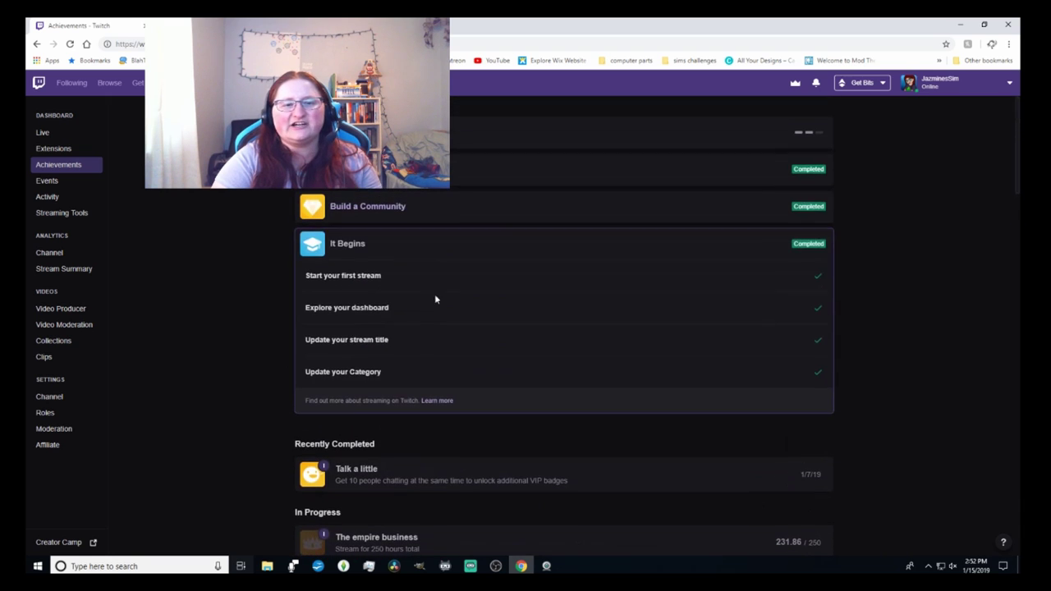
{"action": "left_click", "coordinate": [440, 215]}
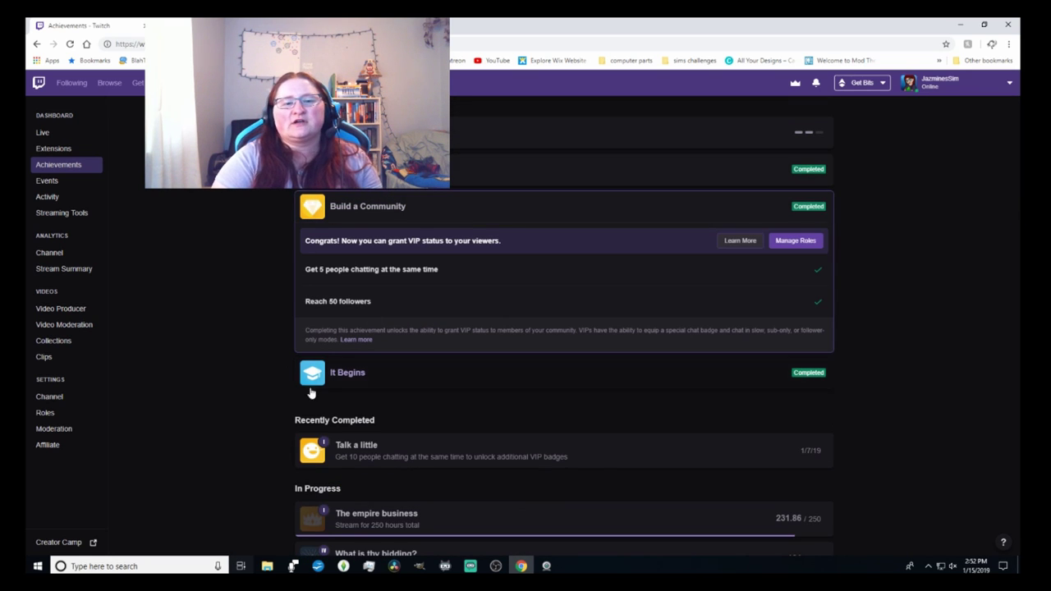
{"action": "left_click", "coordinate": [427, 274]}
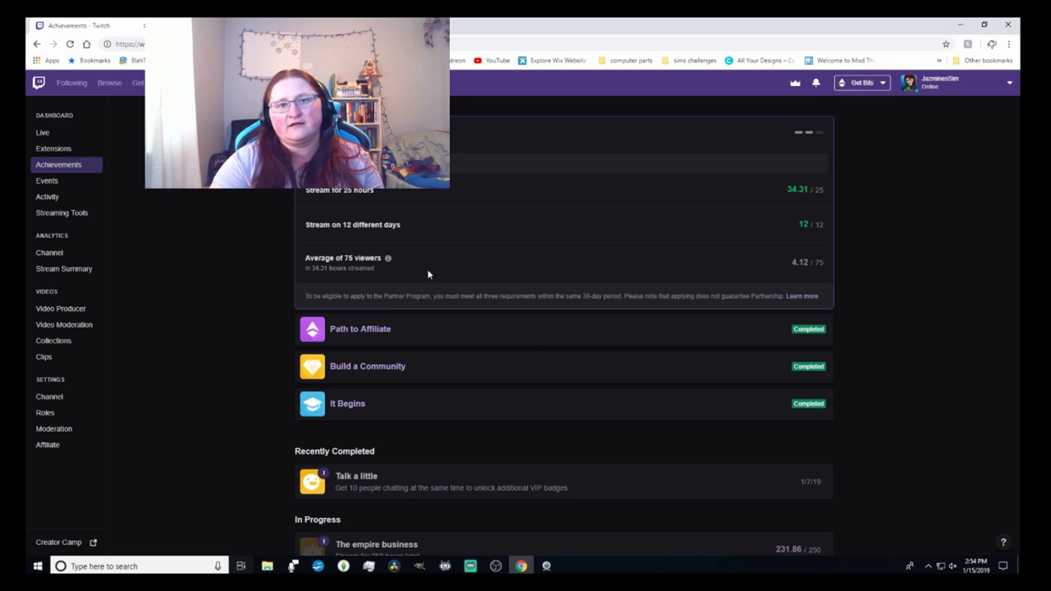
- Show the form for adding a new event on the Events page and cancel it without saving
{"action": "left_click", "coordinate": [29, 184]}
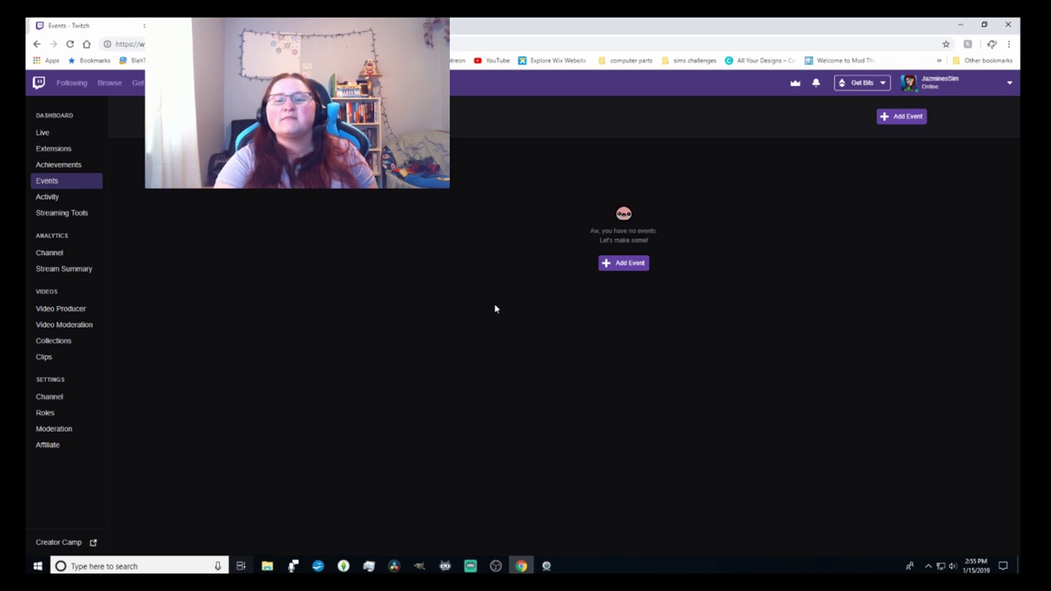
{"action": "left_click", "coordinate": [636, 266]}
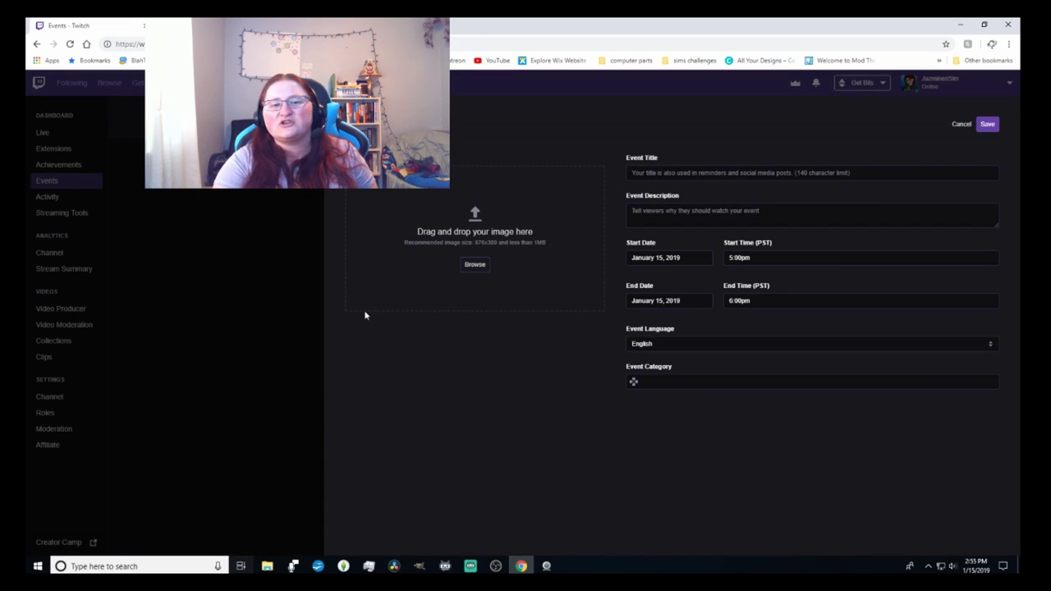
{"action": "left_click", "coordinate": [963, 126]}
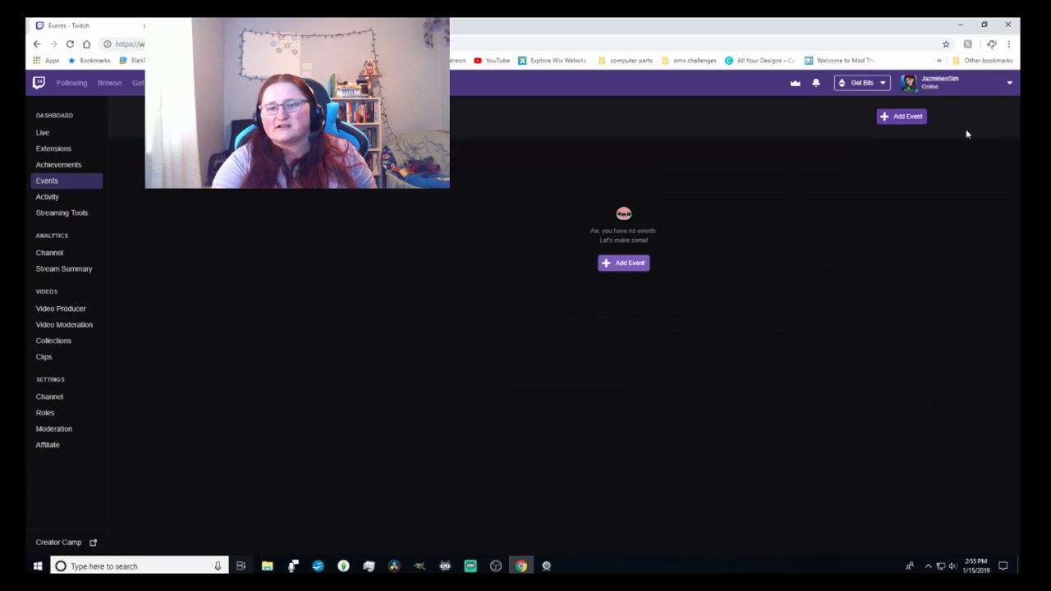
- Review the channel's Activity log of stream title and category changes down to the earliest entries
{"action": "left_click", "coordinate": [62, 199]}
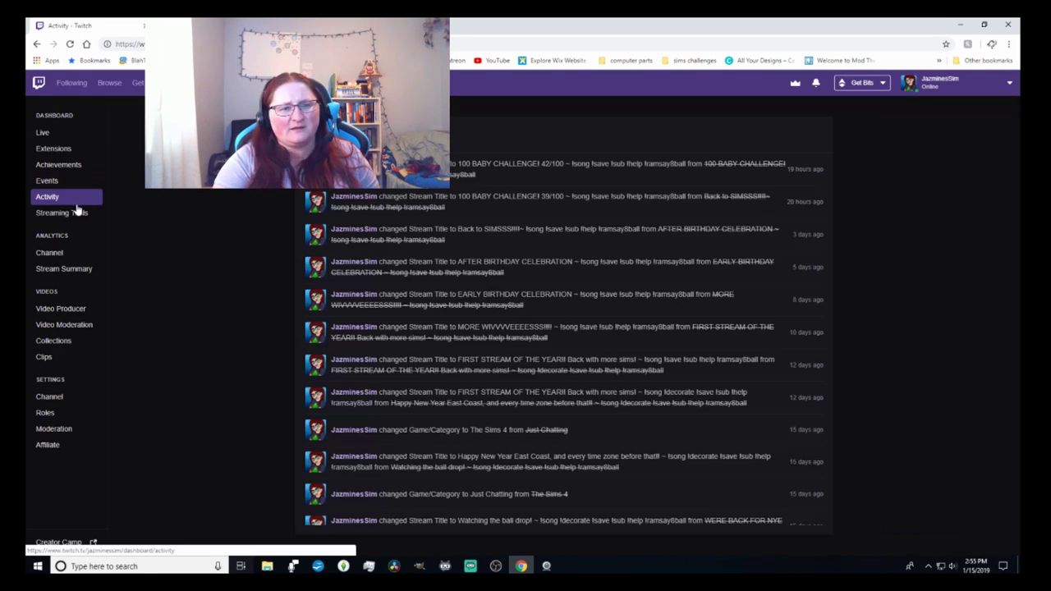
{"action": "scroll", "coordinate": [422, 353], "scroll_direction": "down", "scroll_amount": 20}
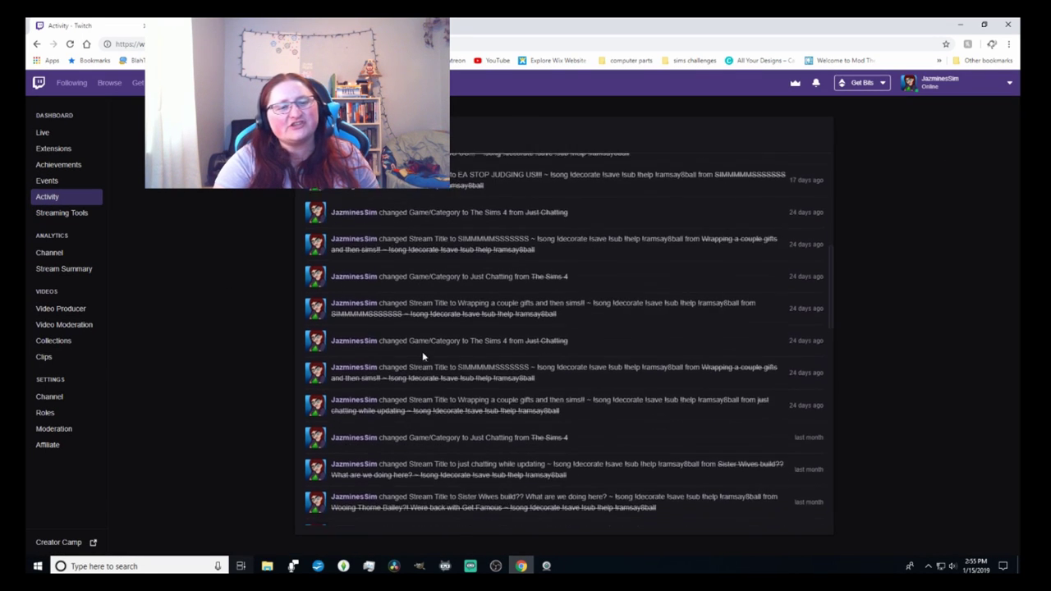
{"action": "scroll", "coordinate": [421, 363], "scroll_direction": "down", "scroll_amount": 15}
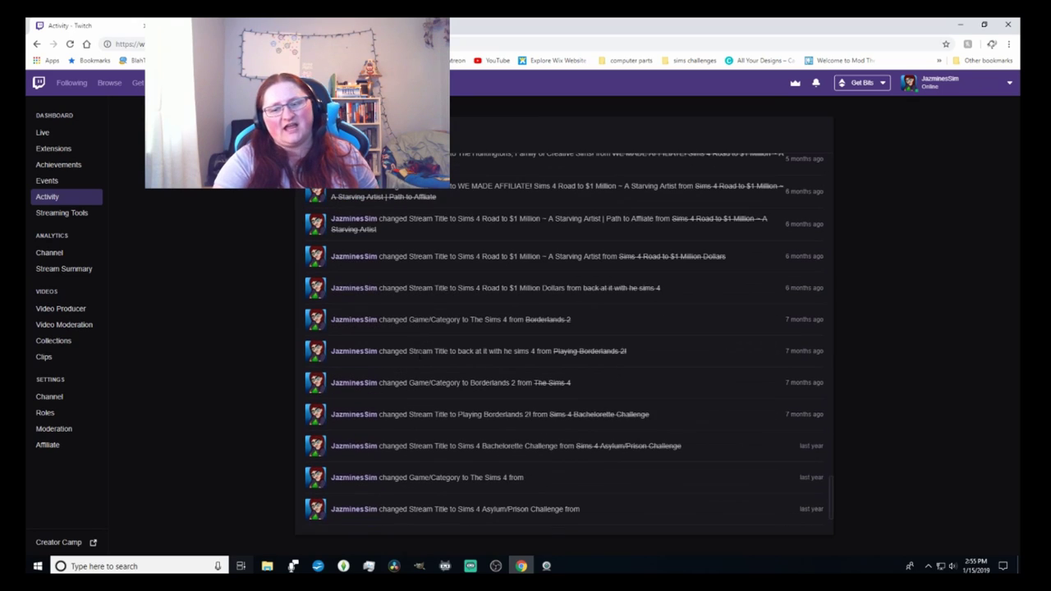
- Look through the Streaming Tools page's broadcasting software and Broadcasting Tools listings
{"action": "left_click", "coordinate": [51, 214]}
{"action": "scroll", "coordinate": [187, 389], "scroll_direction": "down", "scroll_amount": 2}
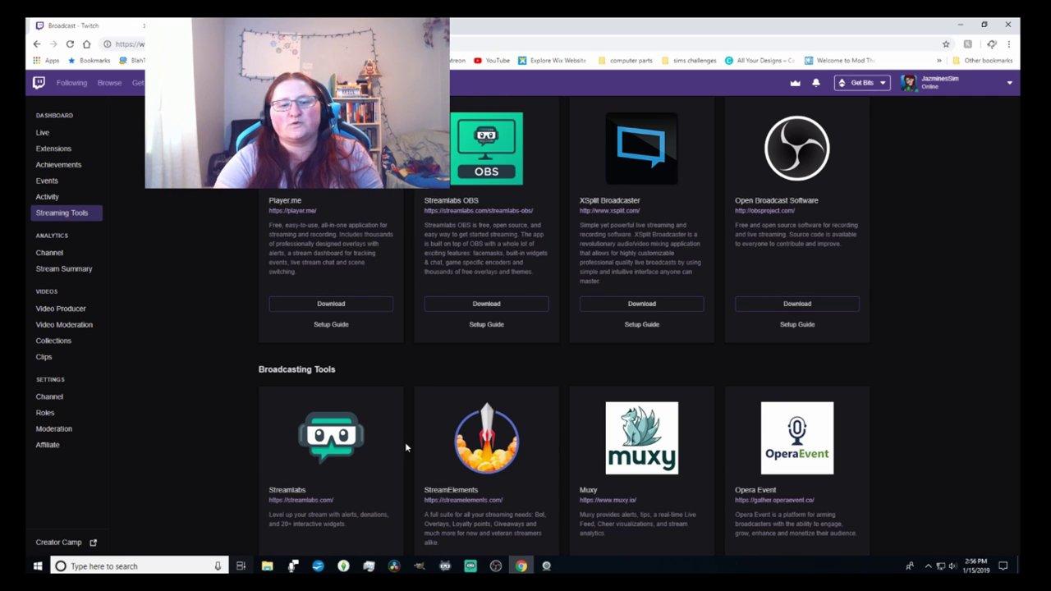
{"action": "scroll", "coordinate": [403, 472], "scroll_direction": "up", "scroll_amount": 2}
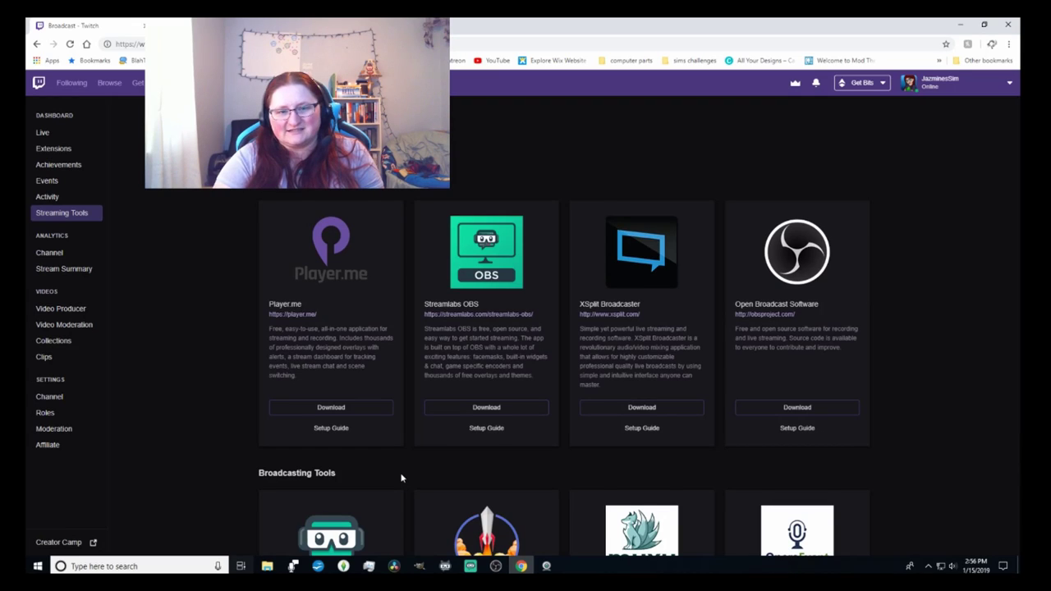
{"action": "scroll", "coordinate": [401, 475], "scroll_direction": "down", "scroll_amount": 3}
- Show the channel analytics for the 30-day period from Dec 17, 2018 to Jan 15, 2019
{"action": "left_click", "coordinate": [76, 260]}
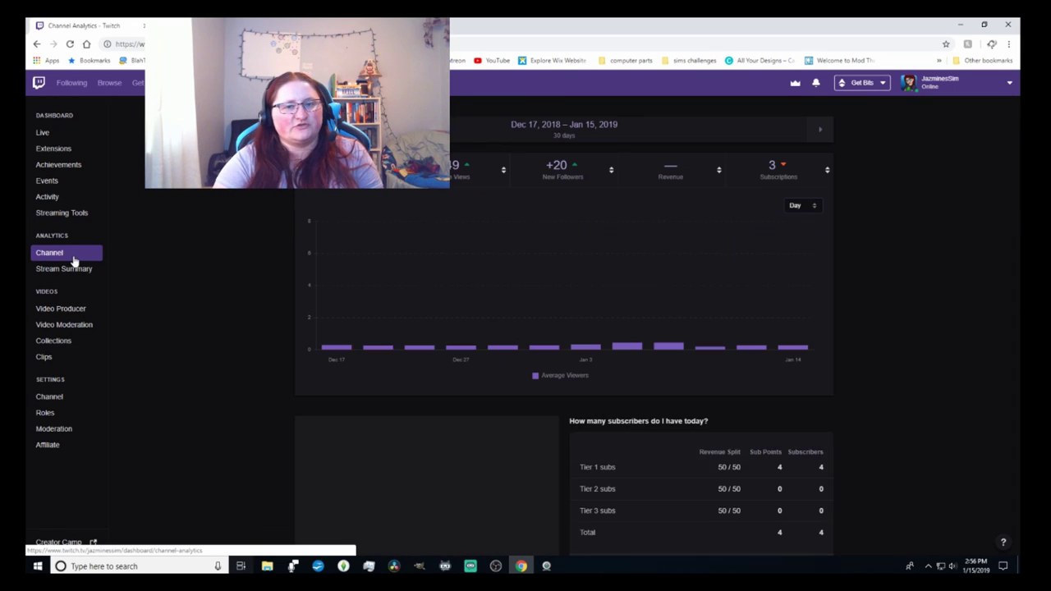